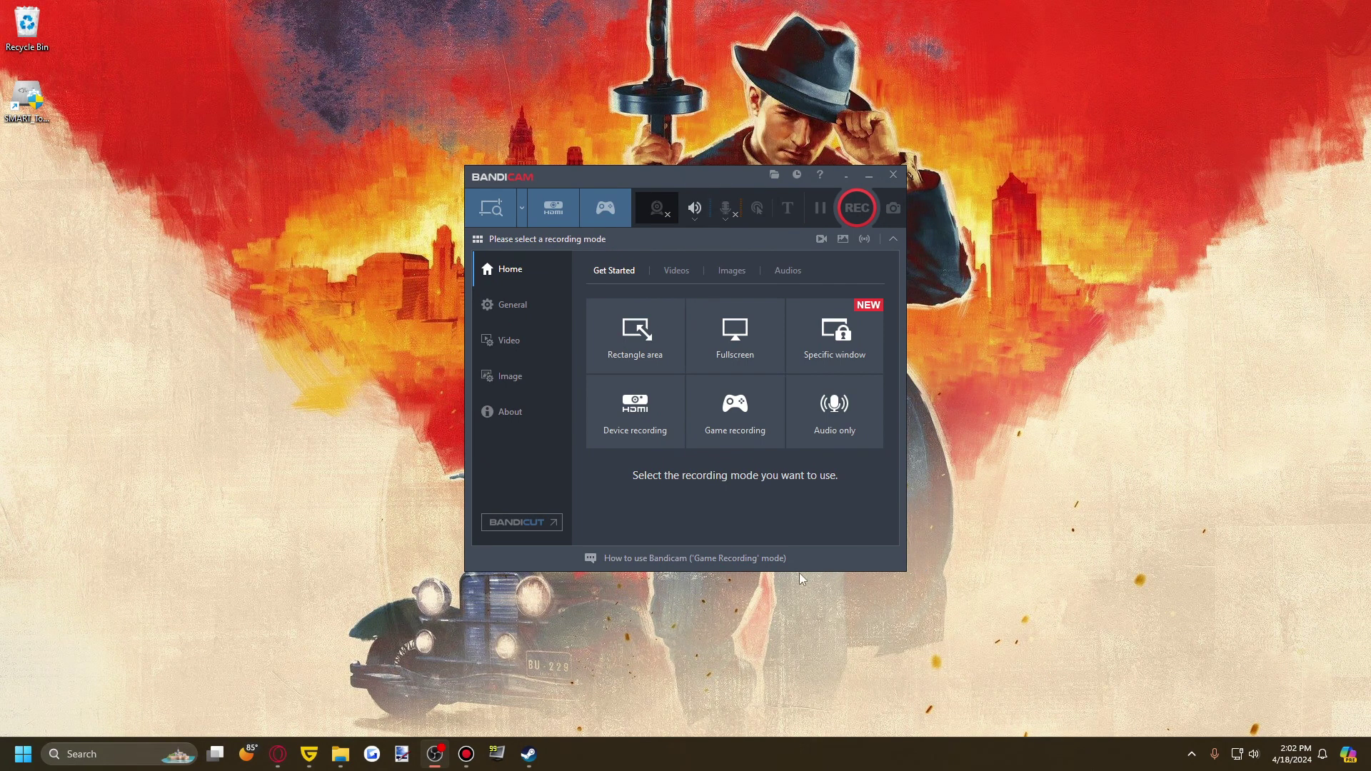
Step: Switch Bandicam to Screen Recording mode for capturing the desktop and web video
{"action": "mouse_move", "coordinate": [436, 761]}
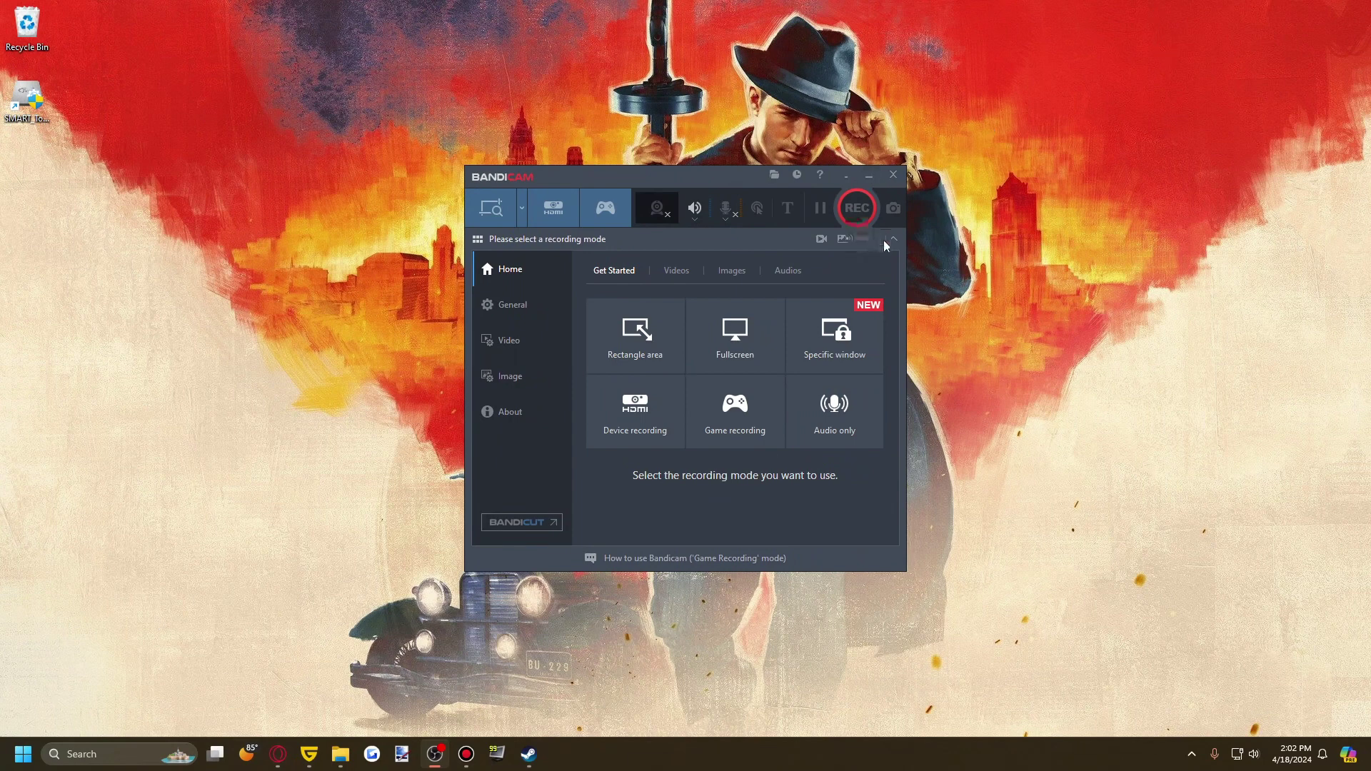
Step: Deselect Screen Recording, collapse to the compact toolbar, and view the scheduled recordings list
{"action": "left_click", "coordinate": [524, 206]}
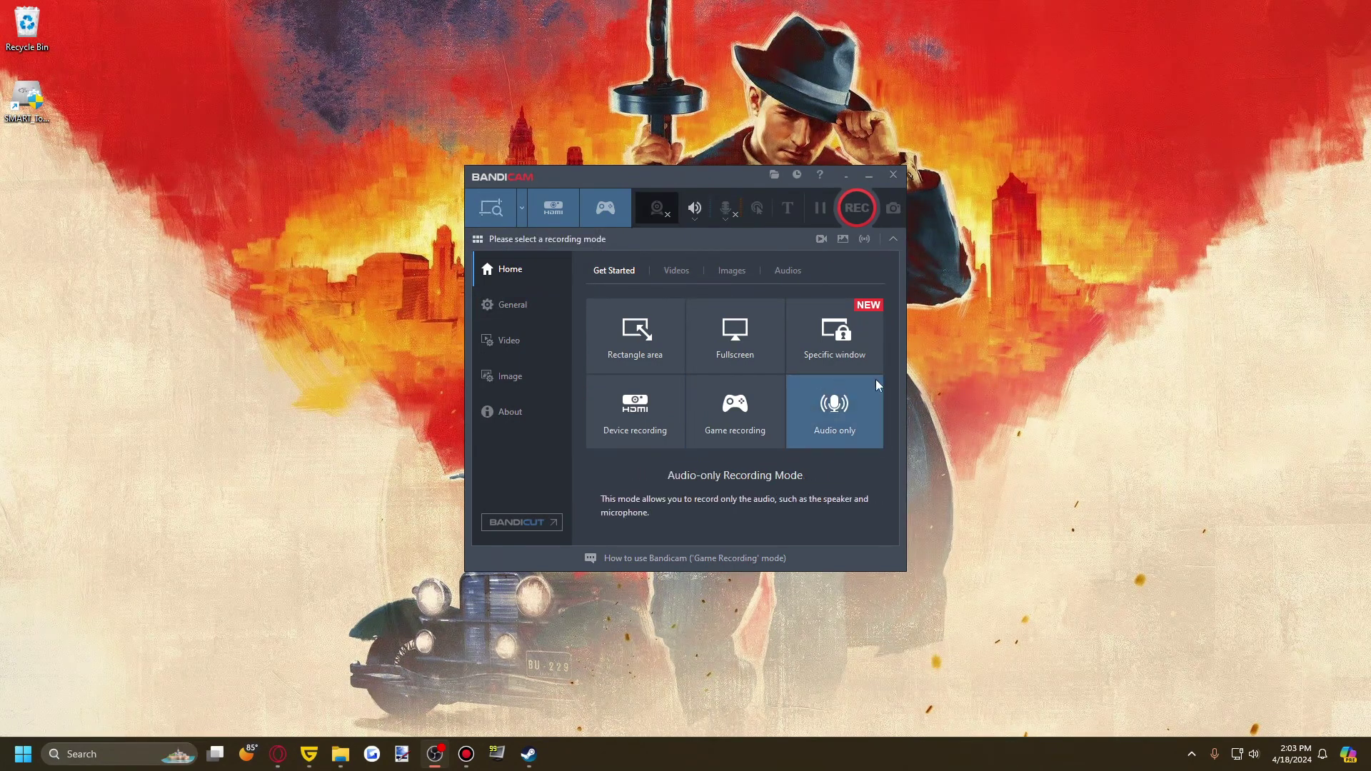
{"action": "left_click", "coordinate": [893, 239]}
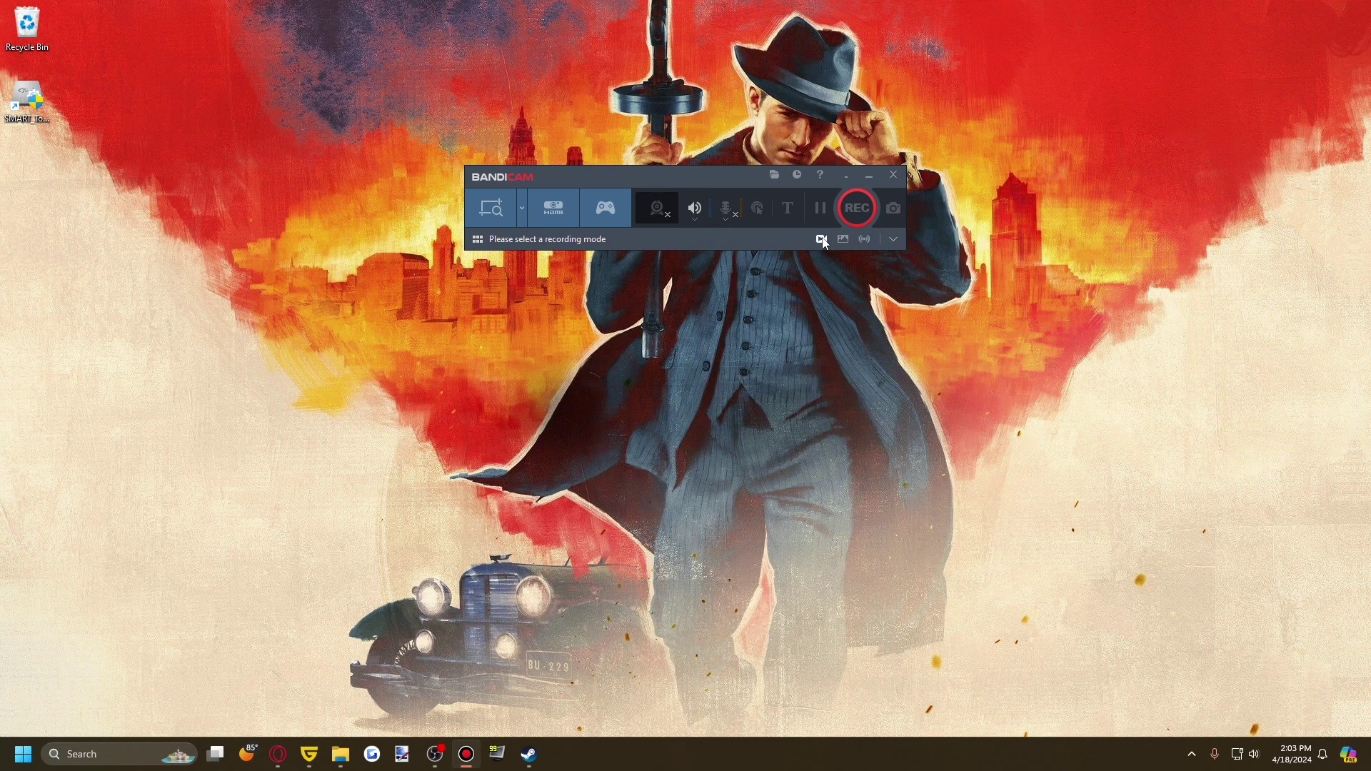
{"action": "left_click", "coordinate": [798, 176]}
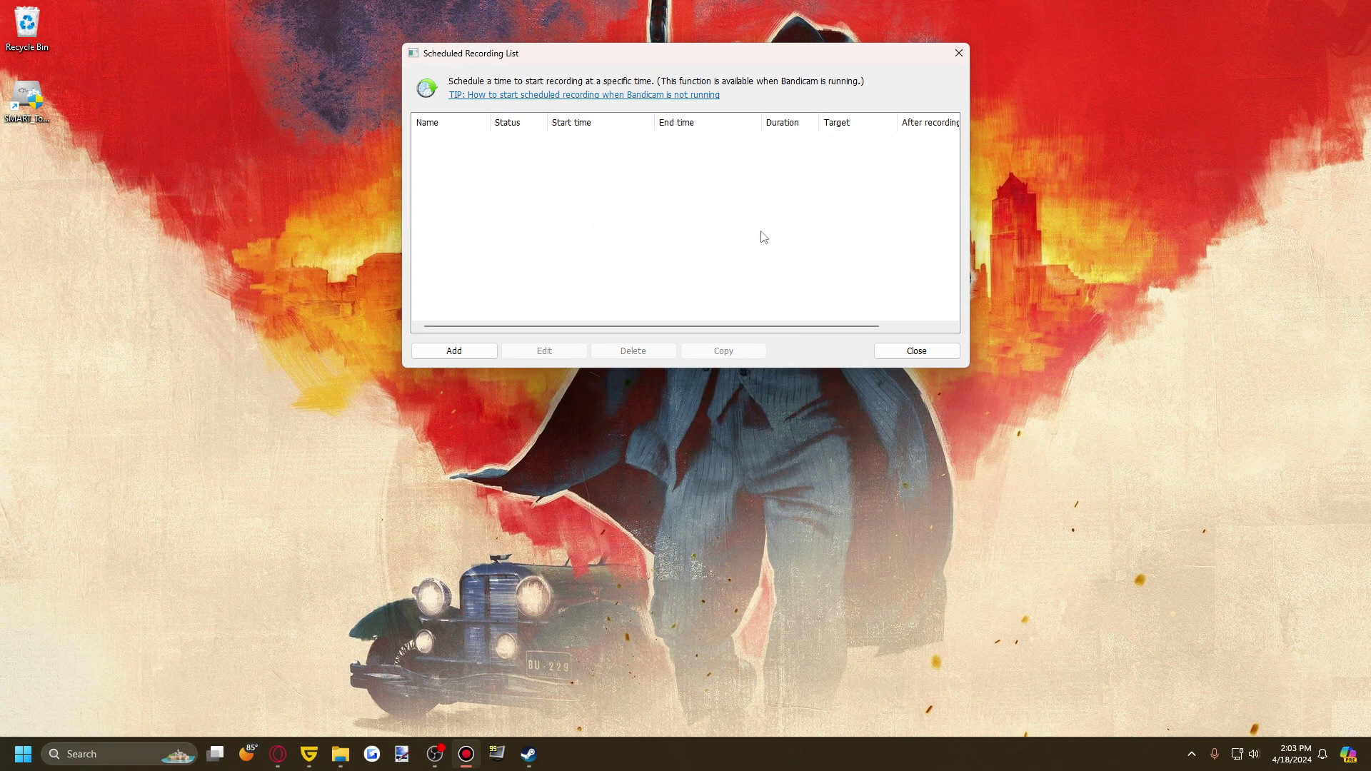
{"action": "left_click", "coordinate": [959, 53]}
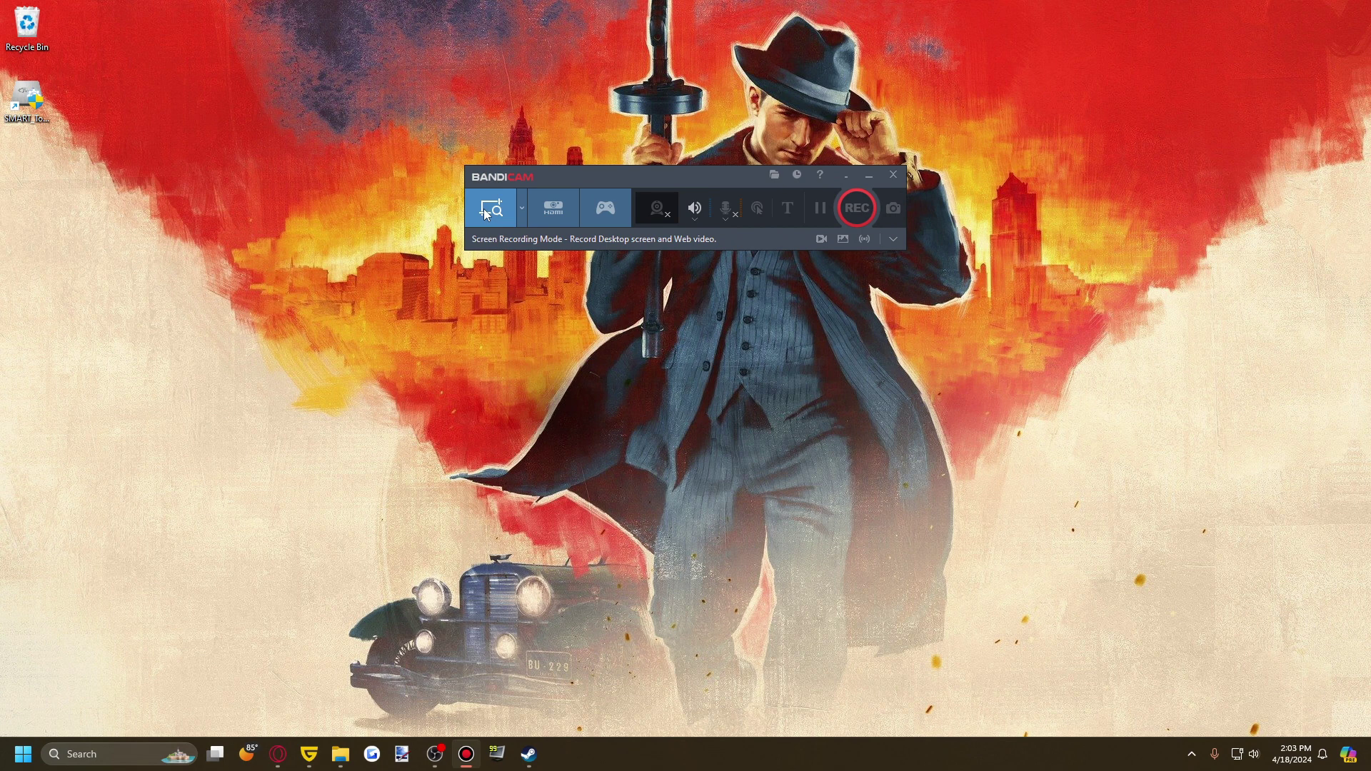
Step: Review the Around mouse, Specific window, Fullscreen and Rectangle area options, then choose Device Recording
{"action": "left_click", "coordinate": [522, 213]}
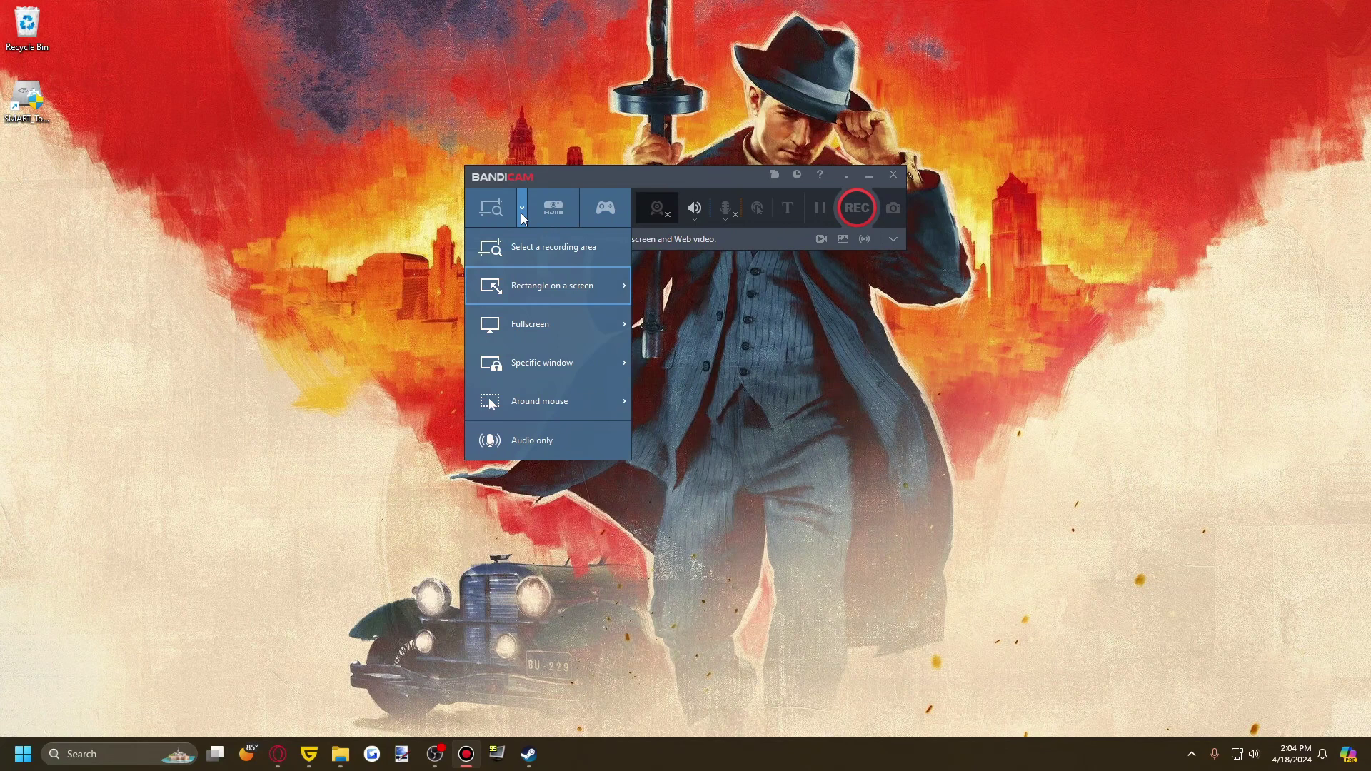
{"action": "mouse_move", "coordinate": [509, 415]}
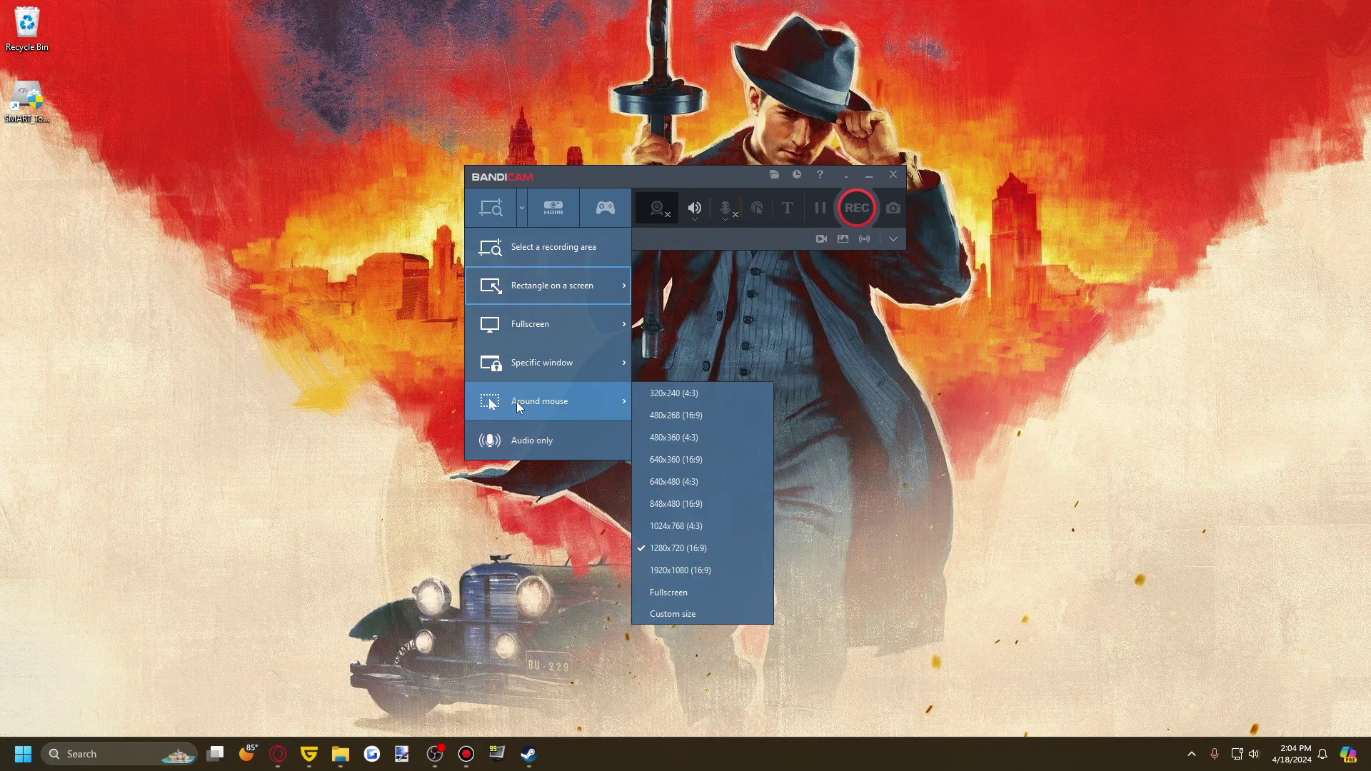
{"action": "mouse_move", "coordinate": [533, 366]}
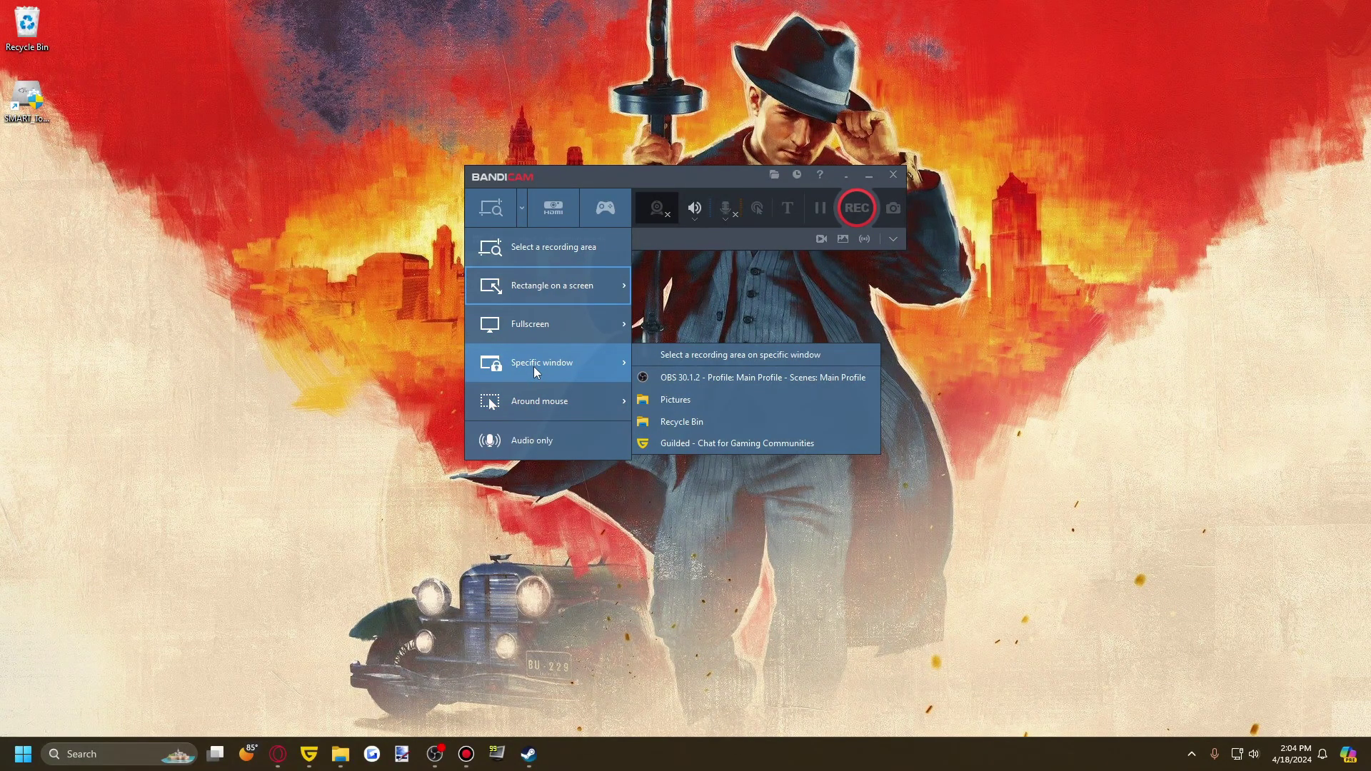
{"action": "mouse_move", "coordinate": [537, 333]}
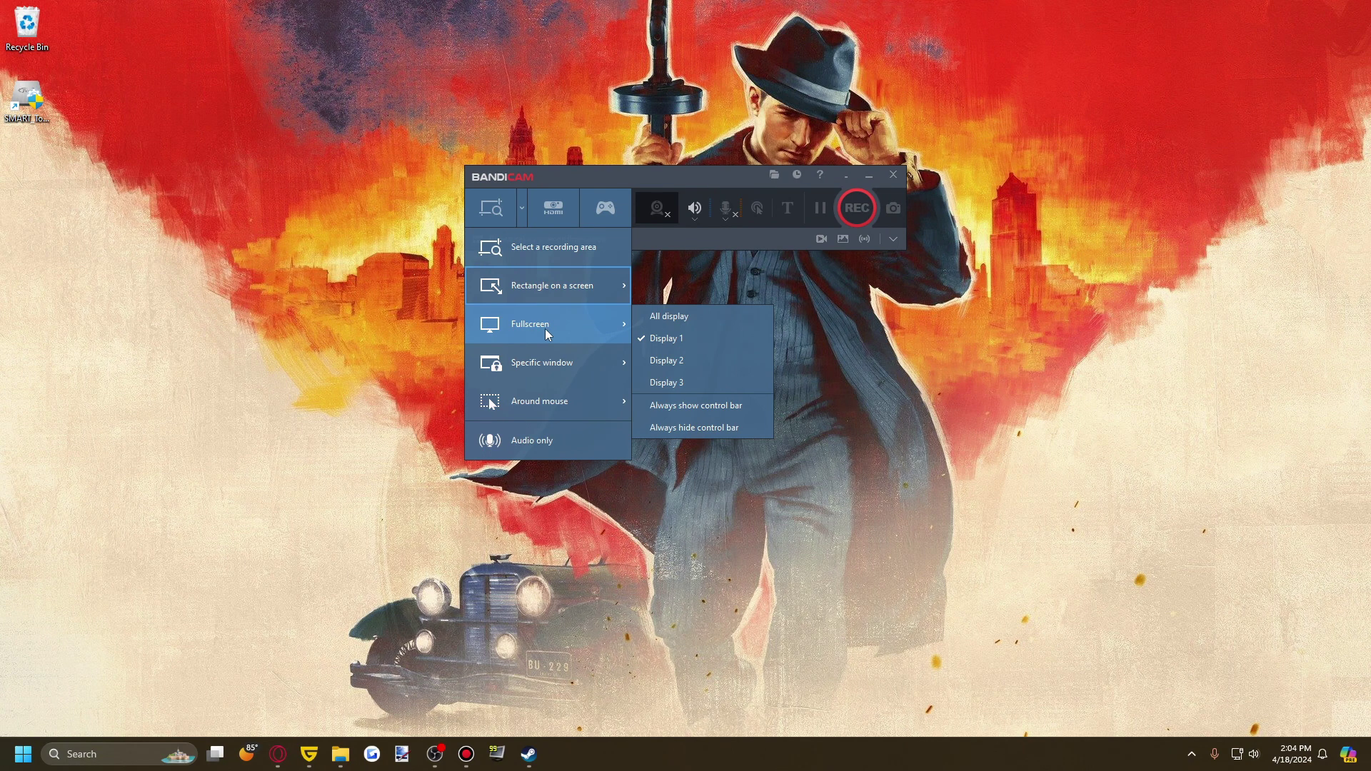
{"action": "mouse_move", "coordinate": [540, 291]}
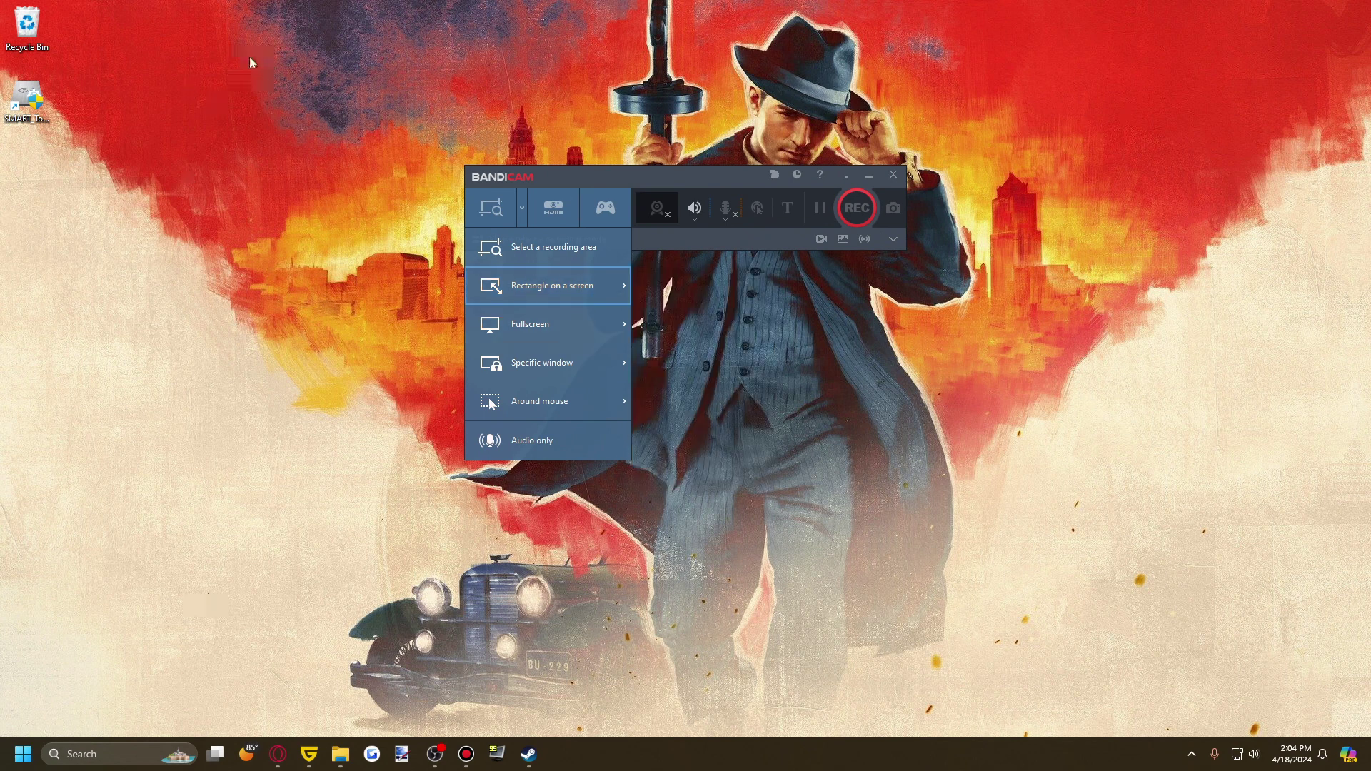
{"action": "mouse_move", "coordinate": [500, 306]}
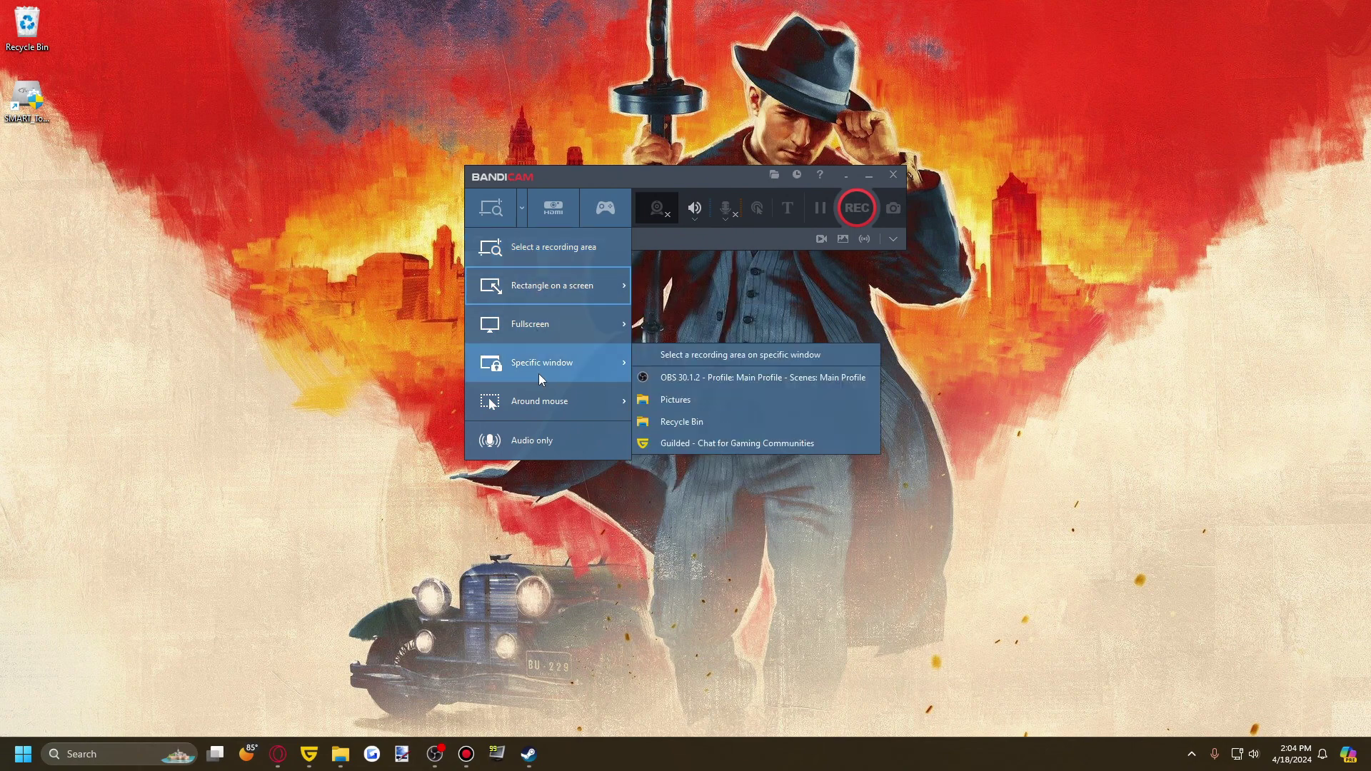
{"action": "left_click", "coordinate": [550, 209]}
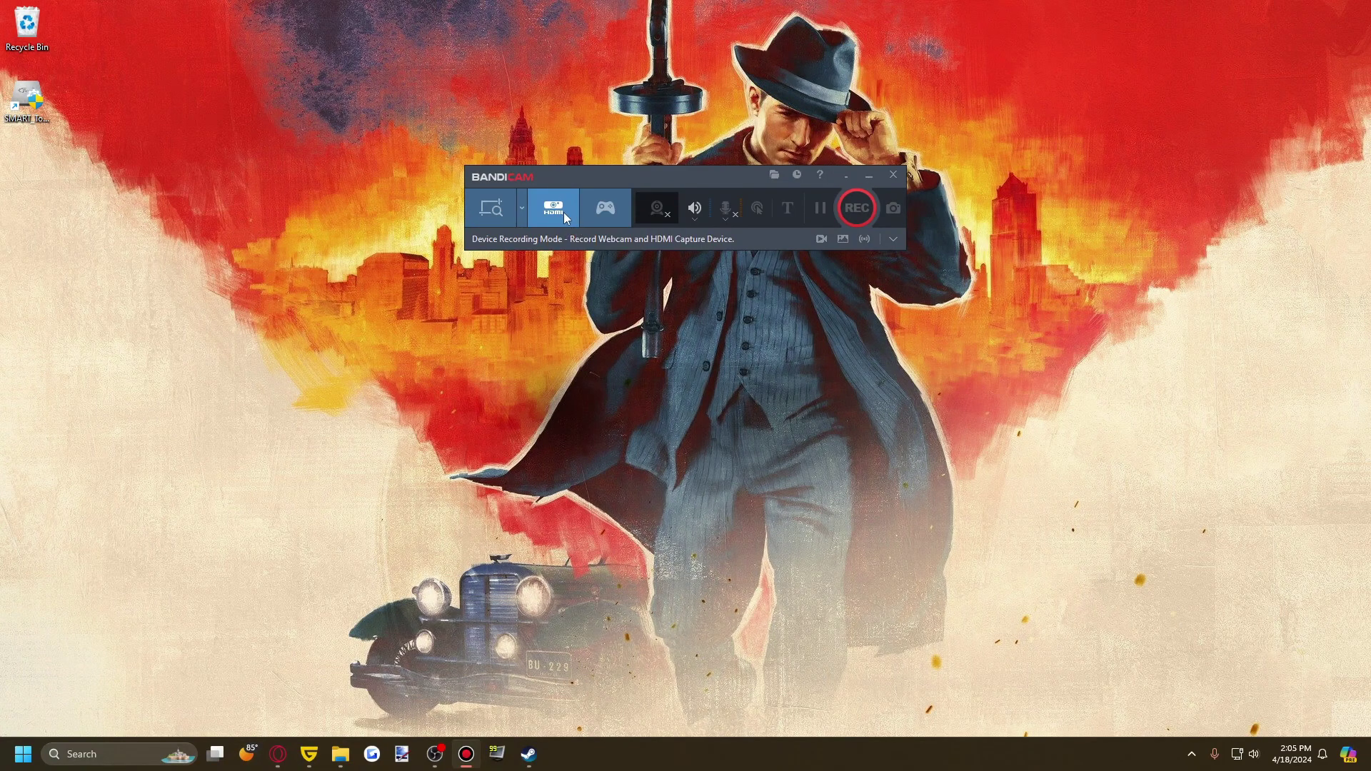
Step: Toggle Game Recording off, check microphone and speaker choices, then open mouse cursor effect settings
{"action": "left_click", "coordinate": [594, 215]}
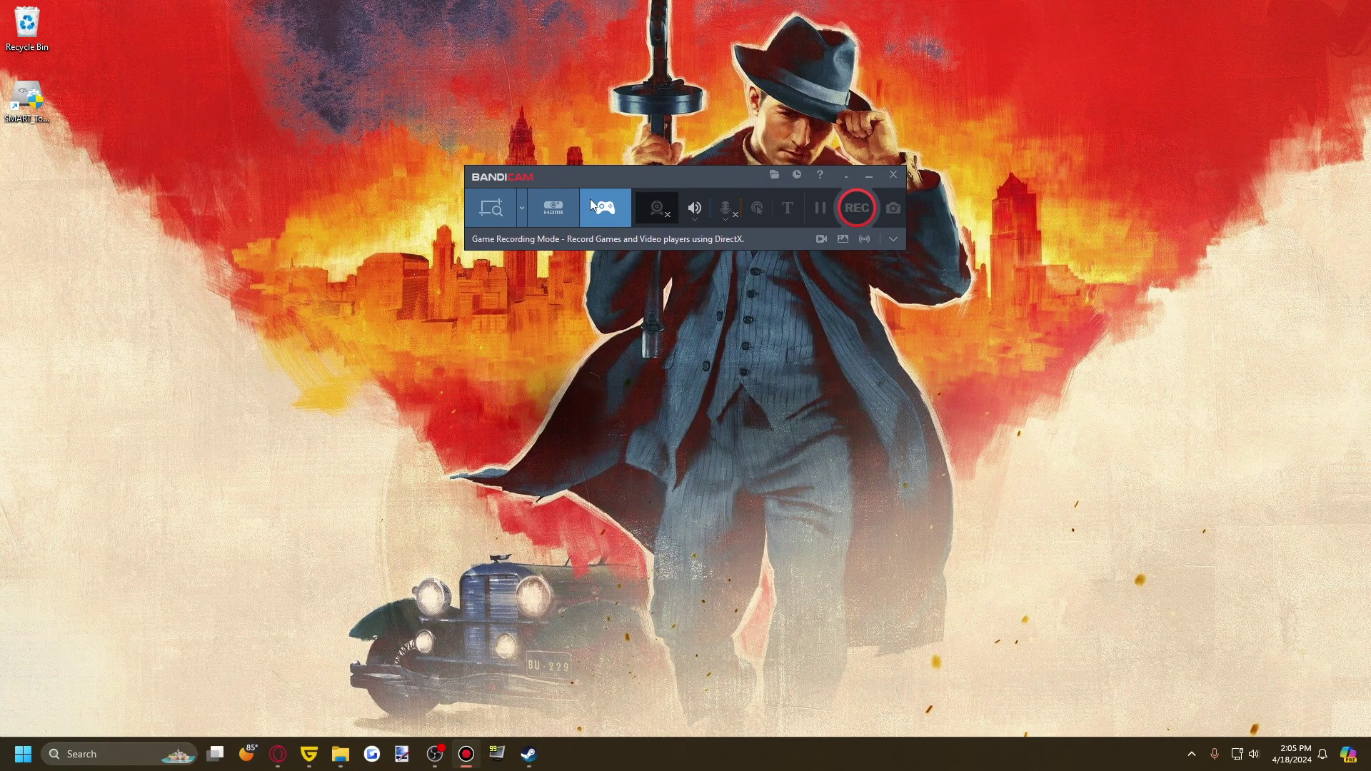
{"action": "left_click", "coordinate": [626, 218]}
{"action": "left_click", "coordinate": [724, 222]}
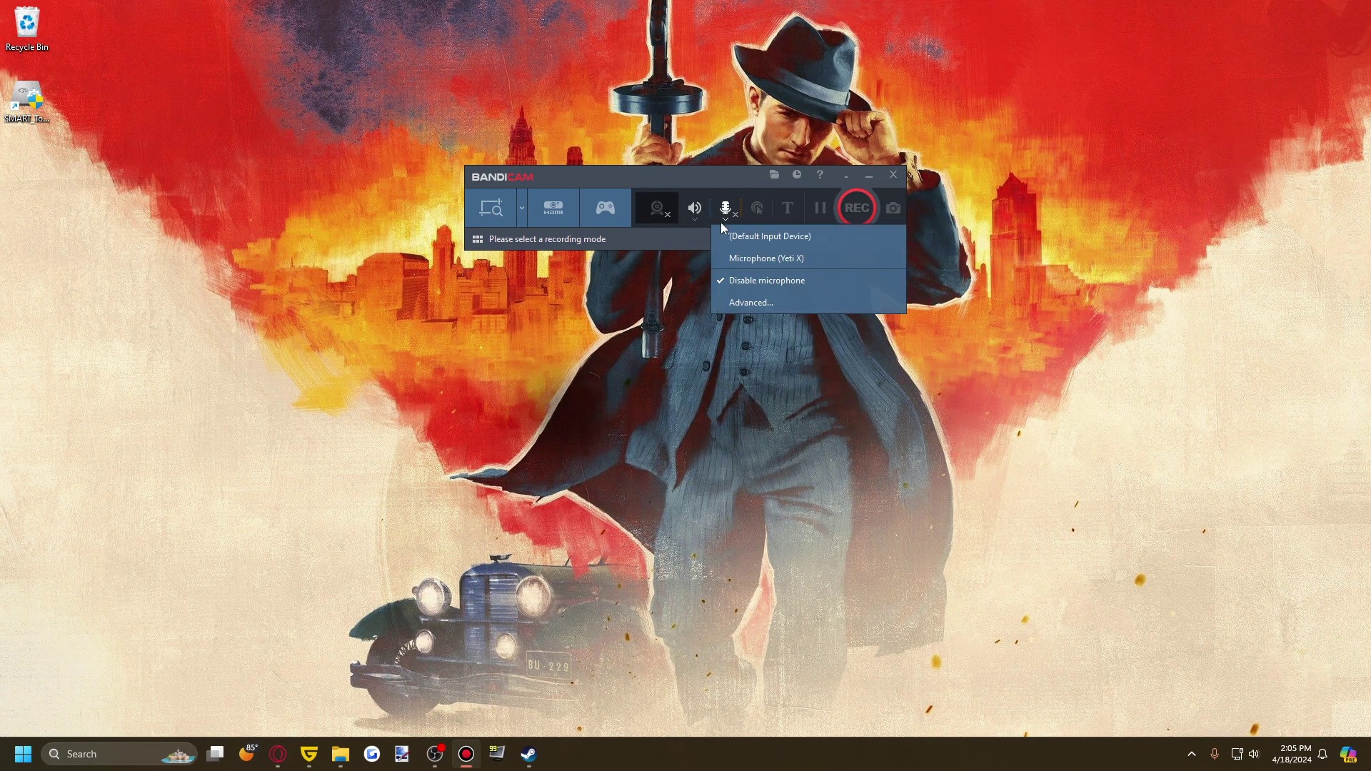
{"action": "left_click", "coordinate": [691, 222]}
{"action": "left_click", "coordinate": [692, 221]}
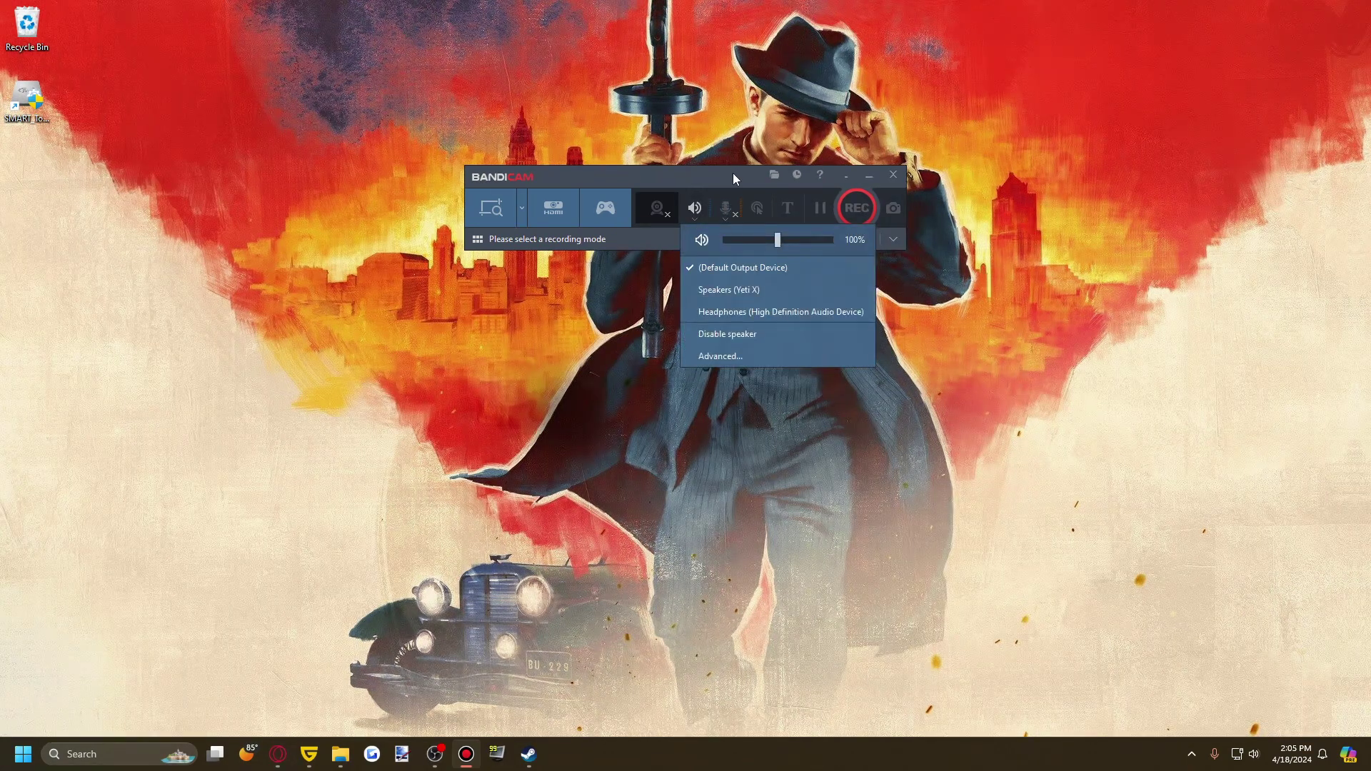
{"action": "left_click", "coordinate": [756, 212]}
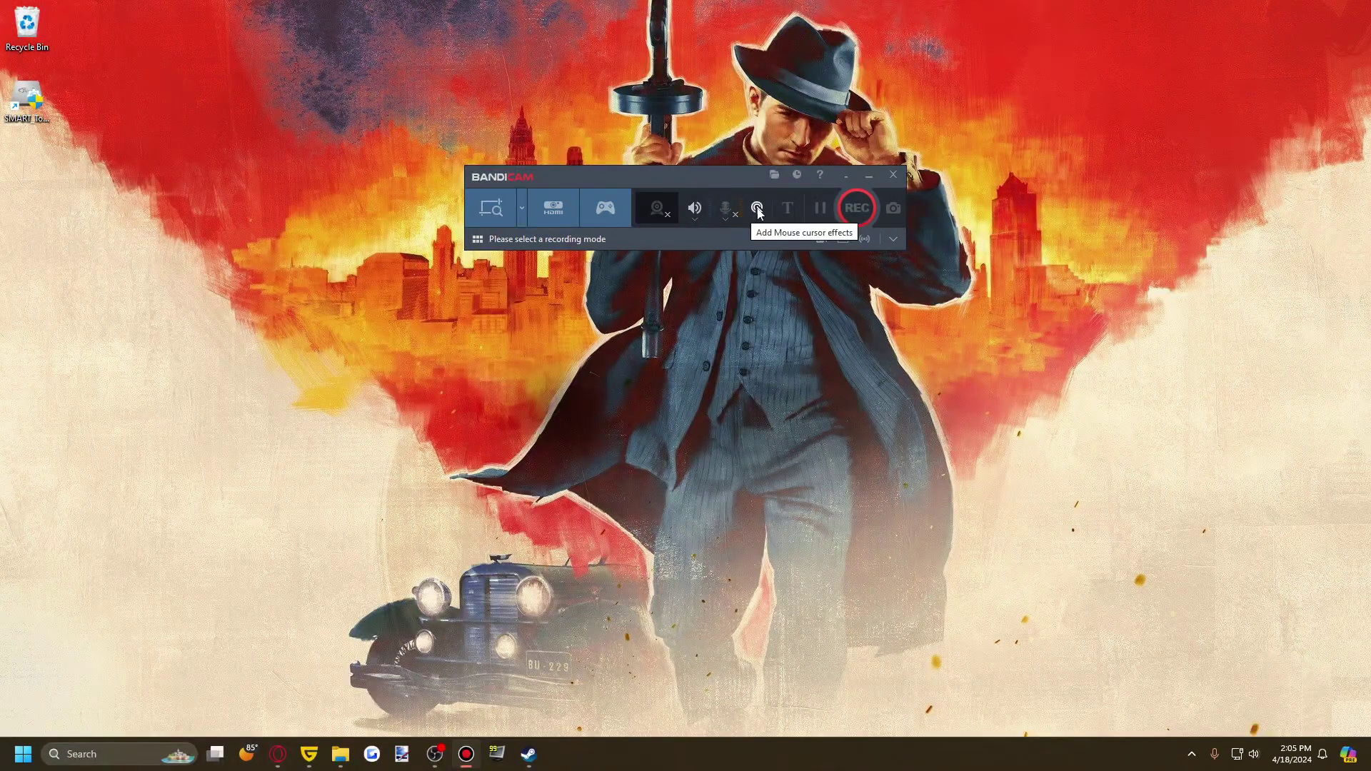
{"action": "left_click", "coordinate": [758, 210]}
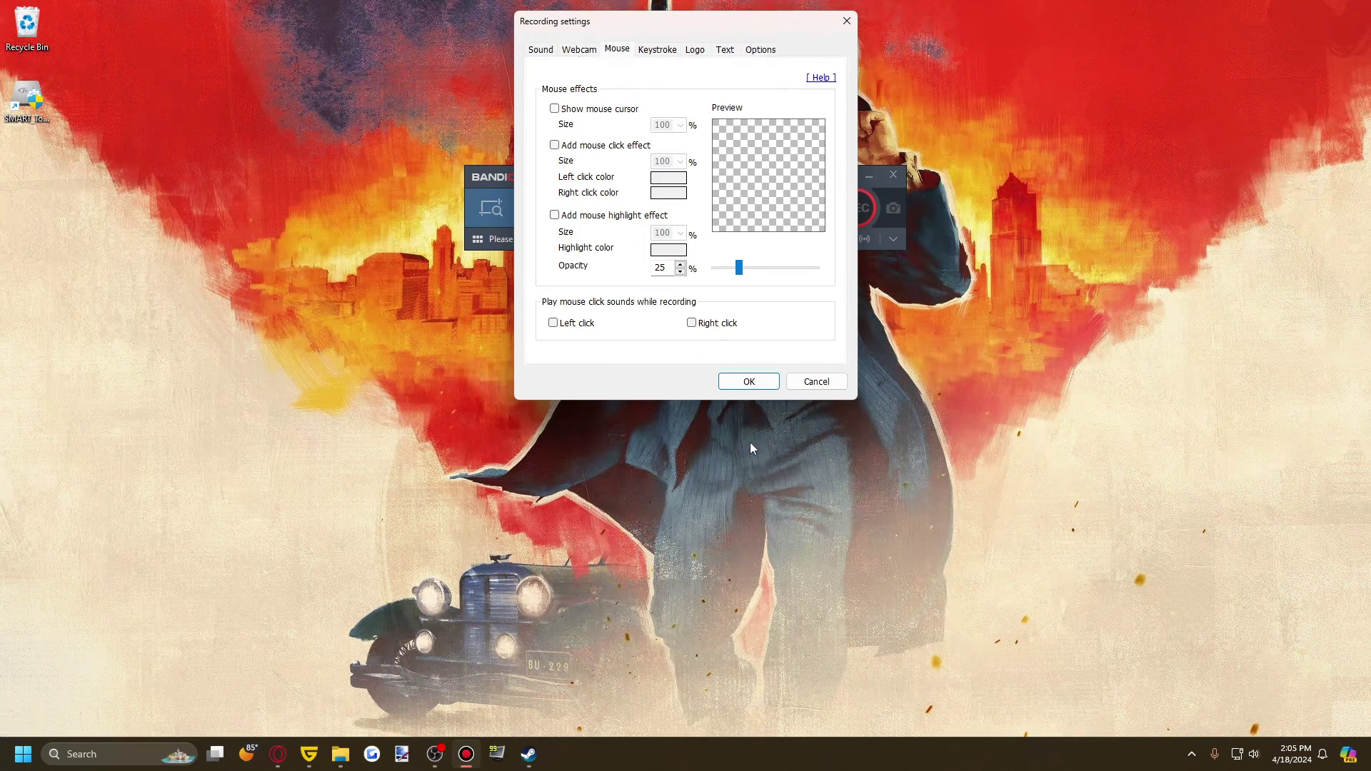
Step: Cancel the Recording settings dialog and expand the main window back to Home
{"action": "left_click", "coordinate": [823, 383]}
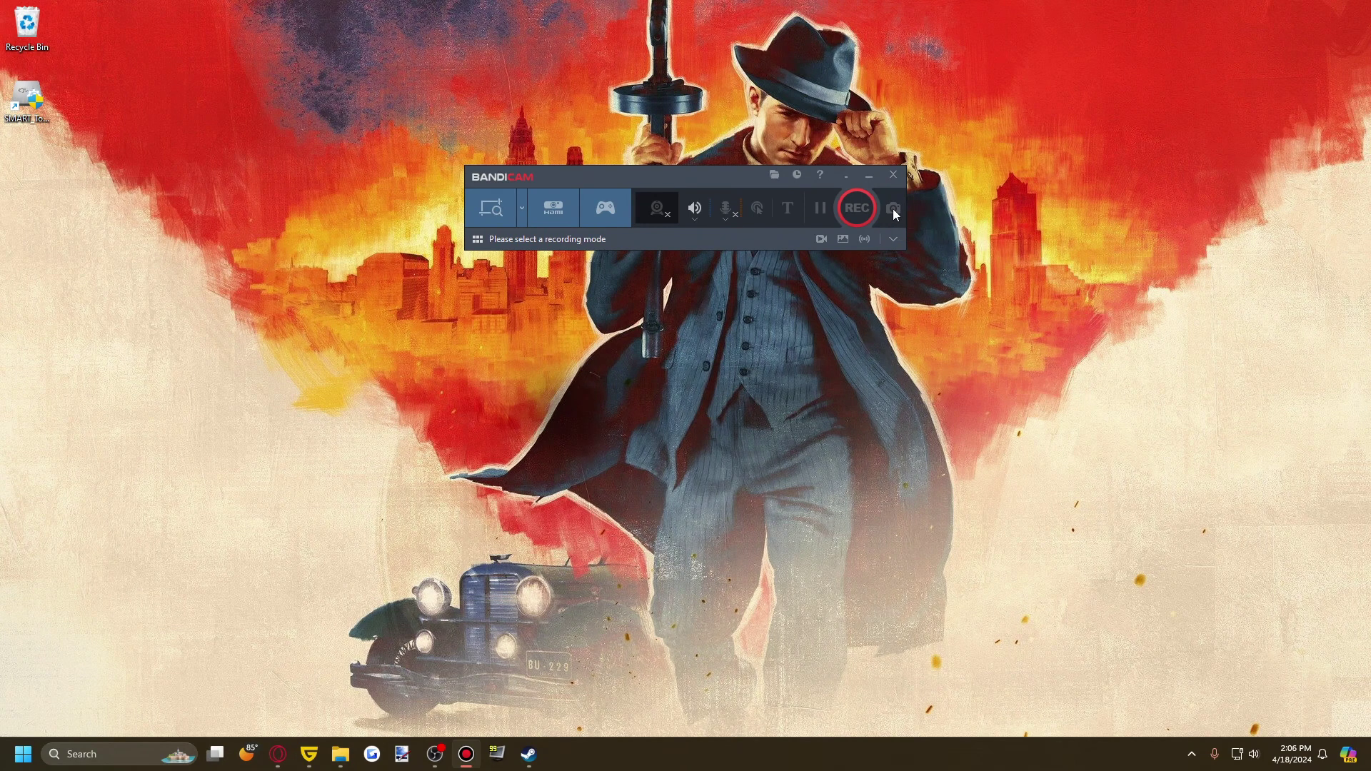
{"action": "left_click", "coordinate": [893, 239]}
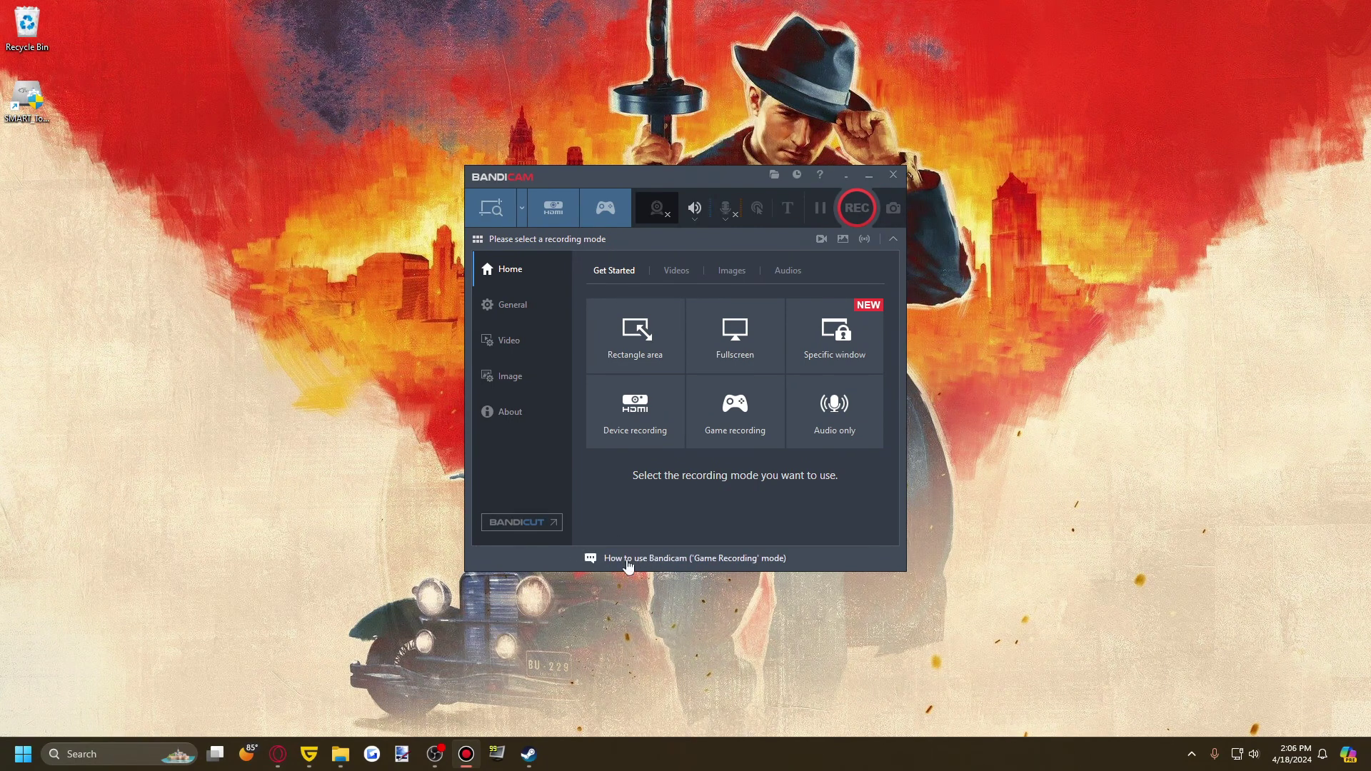
Step: Browse the Videos, Images and Audios lists on Home, then go to General options
{"action": "left_click", "coordinate": [676, 271]}
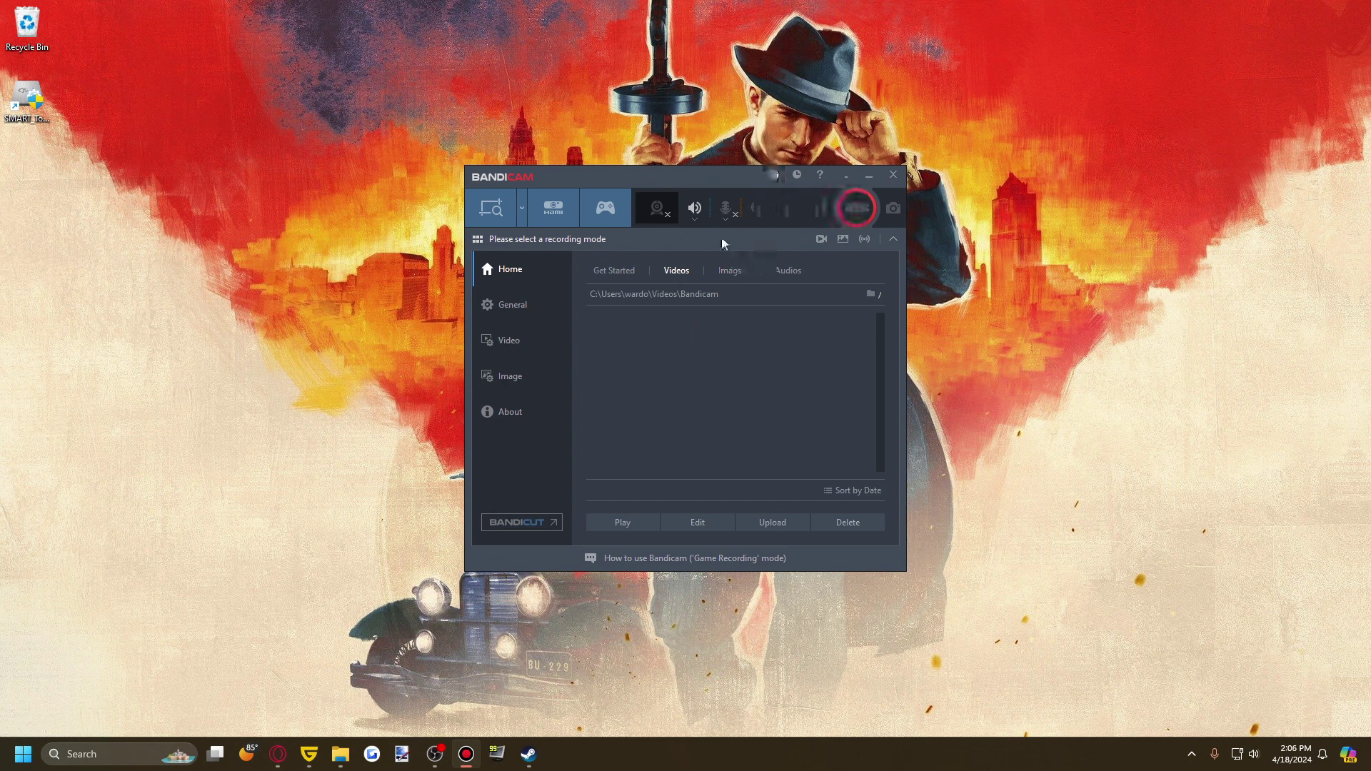
{"action": "left_click", "coordinate": [731, 272]}
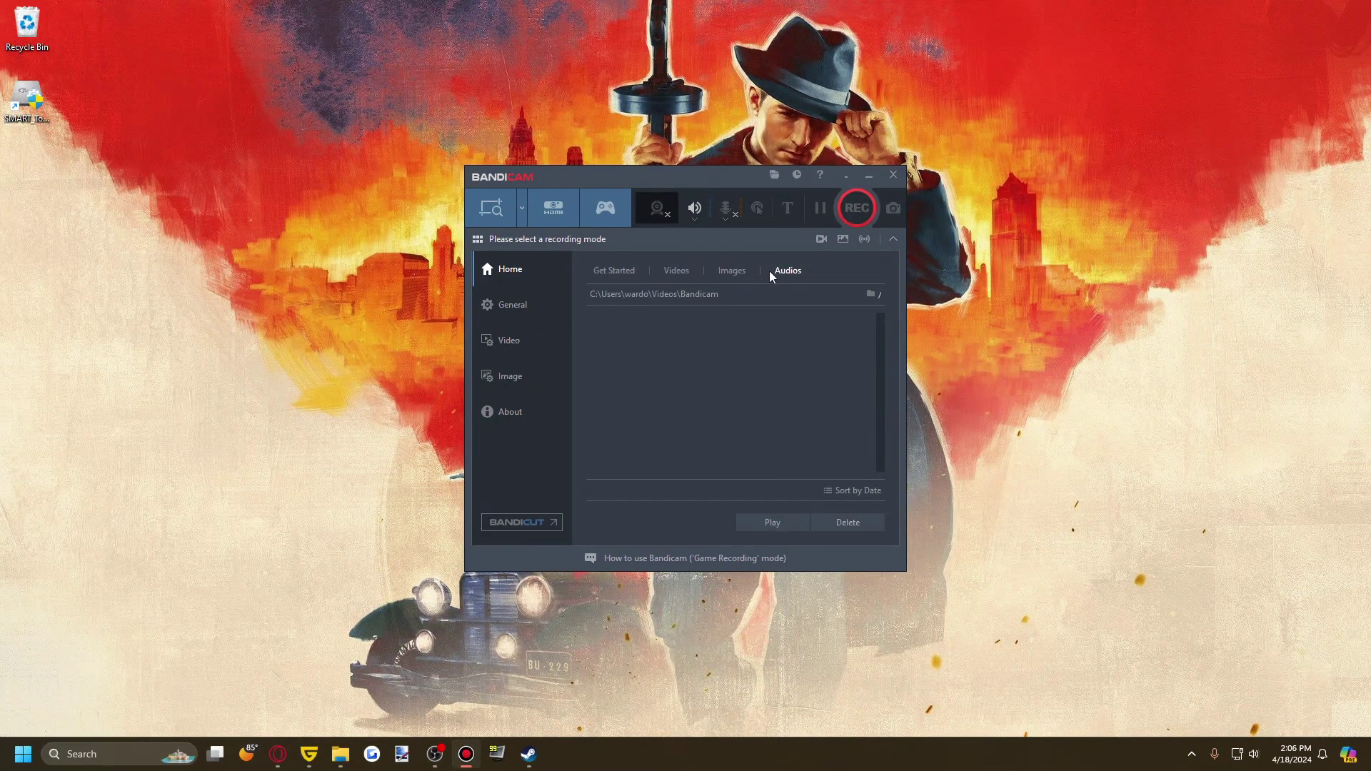
{"action": "left_click", "coordinate": [676, 271]}
{"action": "left_click", "coordinate": [731, 271]}
{"action": "left_click", "coordinate": [782, 272]}
{"action": "left_click", "coordinate": [697, 273]}
{"action": "left_click", "coordinate": [732, 272]}
{"action": "left_click", "coordinate": [788, 272]}
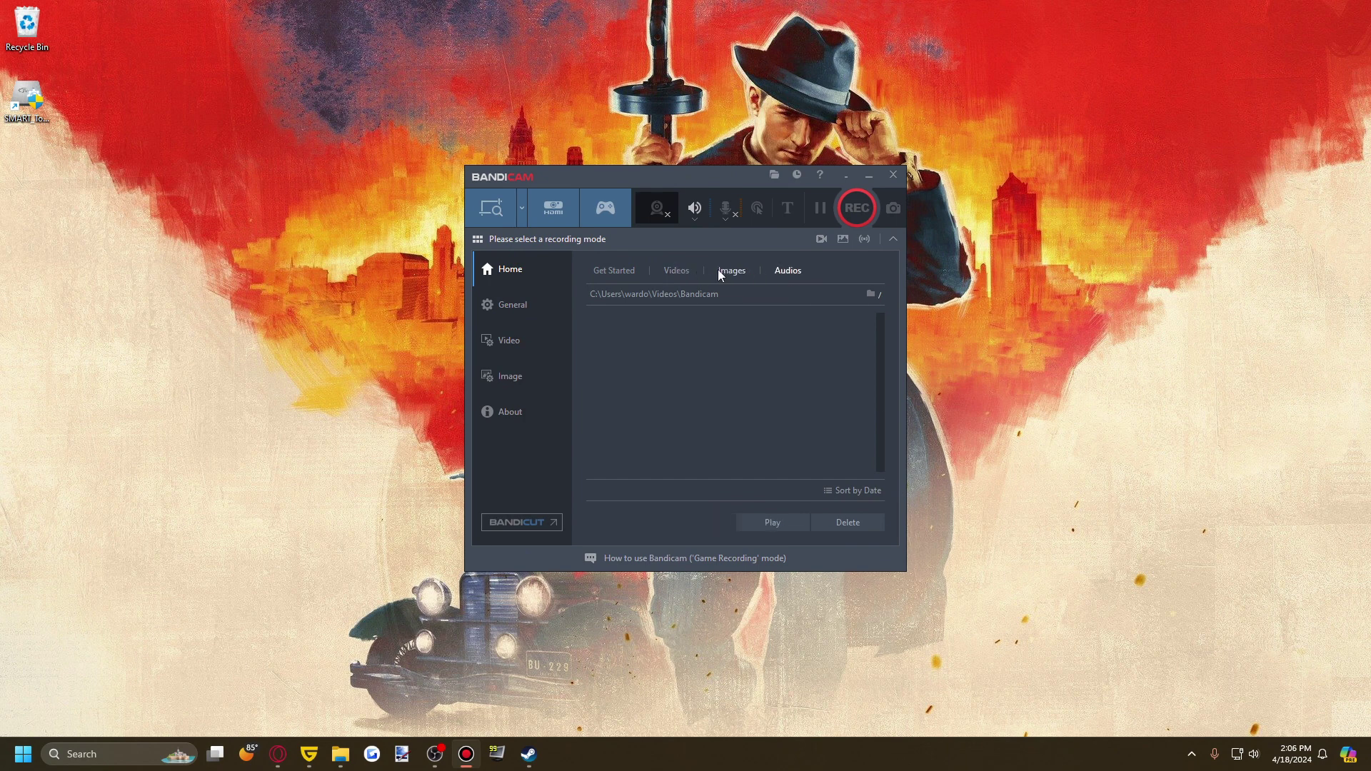
{"action": "left_click", "coordinate": [676, 271]}
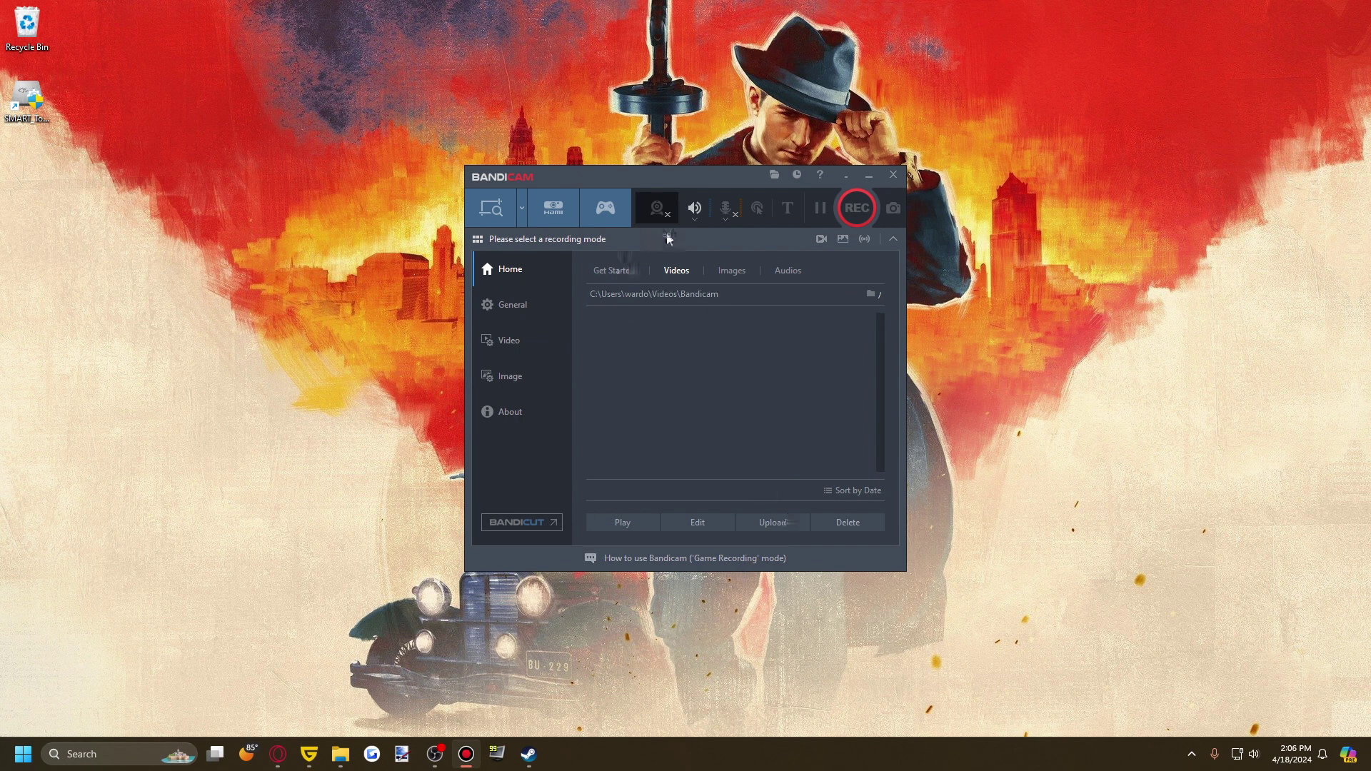
{"action": "left_click", "coordinate": [732, 271]}
{"action": "left_click", "coordinate": [788, 271]}
{"action": "left_click", "coordinate": [677, 271]}
{"action": "left_click", "coordinate": [511, 320]}
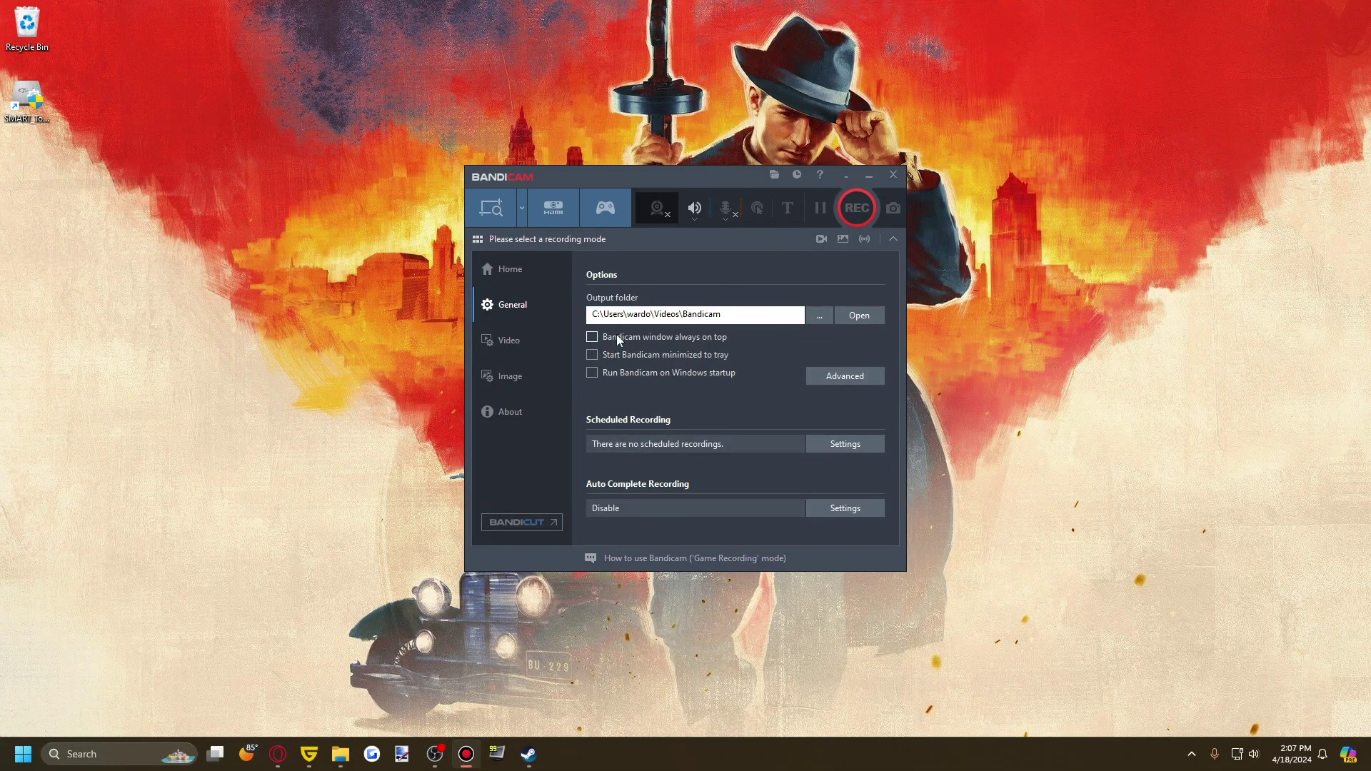
{"action": "left_click_drag", "start_coordinate": [587, 174], "coordinate": [689, 164]}
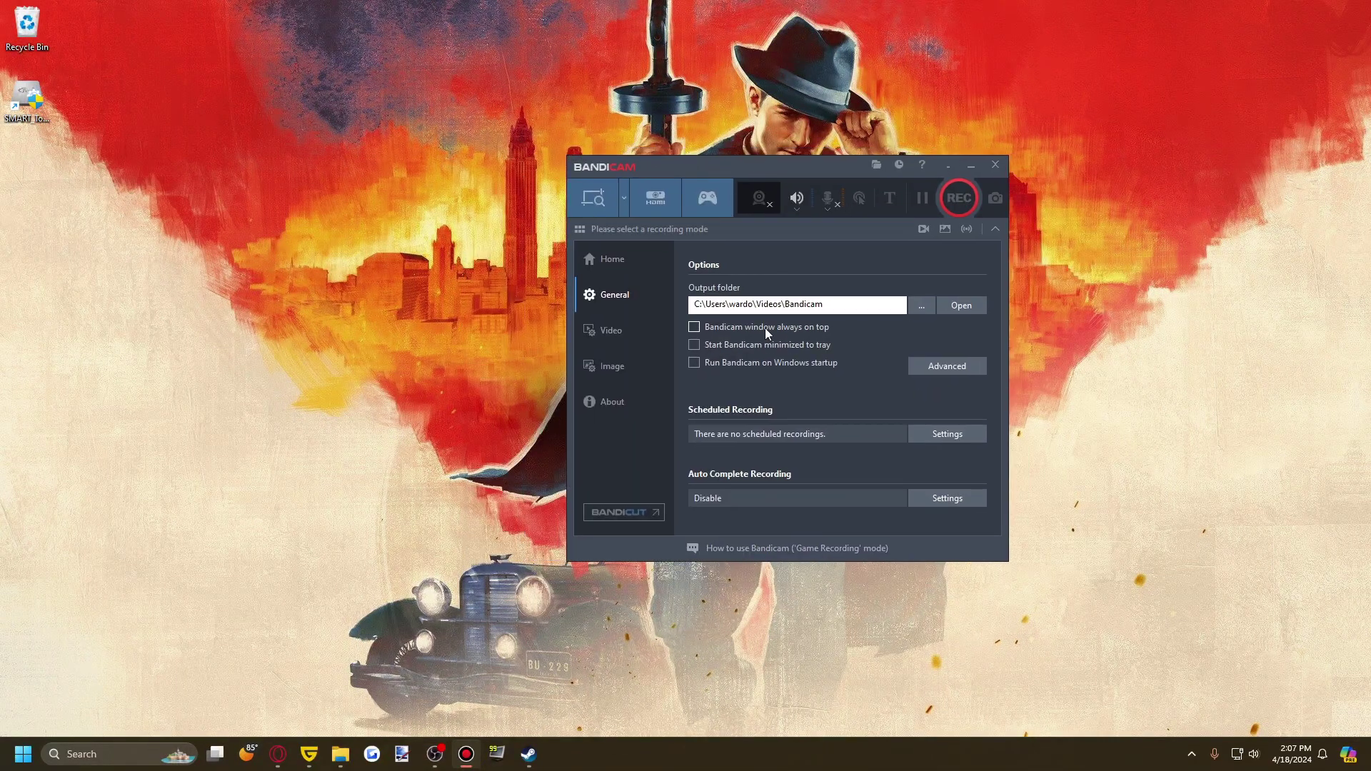
{"action": "left_click_drag", "start_coordinate": [793, 169], "coordinate": [671, 164]}
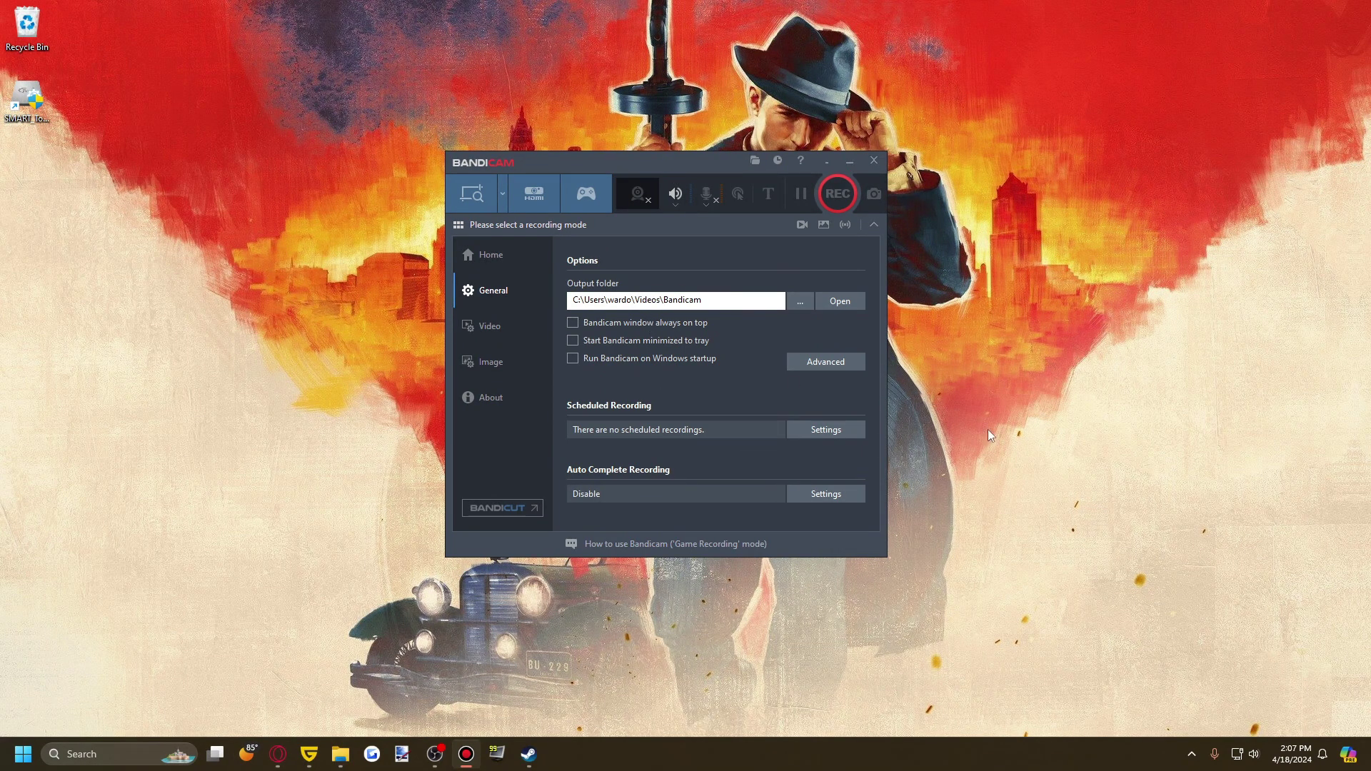
{"action": "left_click", "coordinate": [600, 323]}
{"action": "left_click", "coordinate": [607, 322]}
{"action": "left_click", "coordinate": [827, 362]}
{"action": "left_click", "coordinate": [576, 224]}
{"action": "key", "text": "Escape"}
{"action": "left_click", "coordinate": [846, 498]}
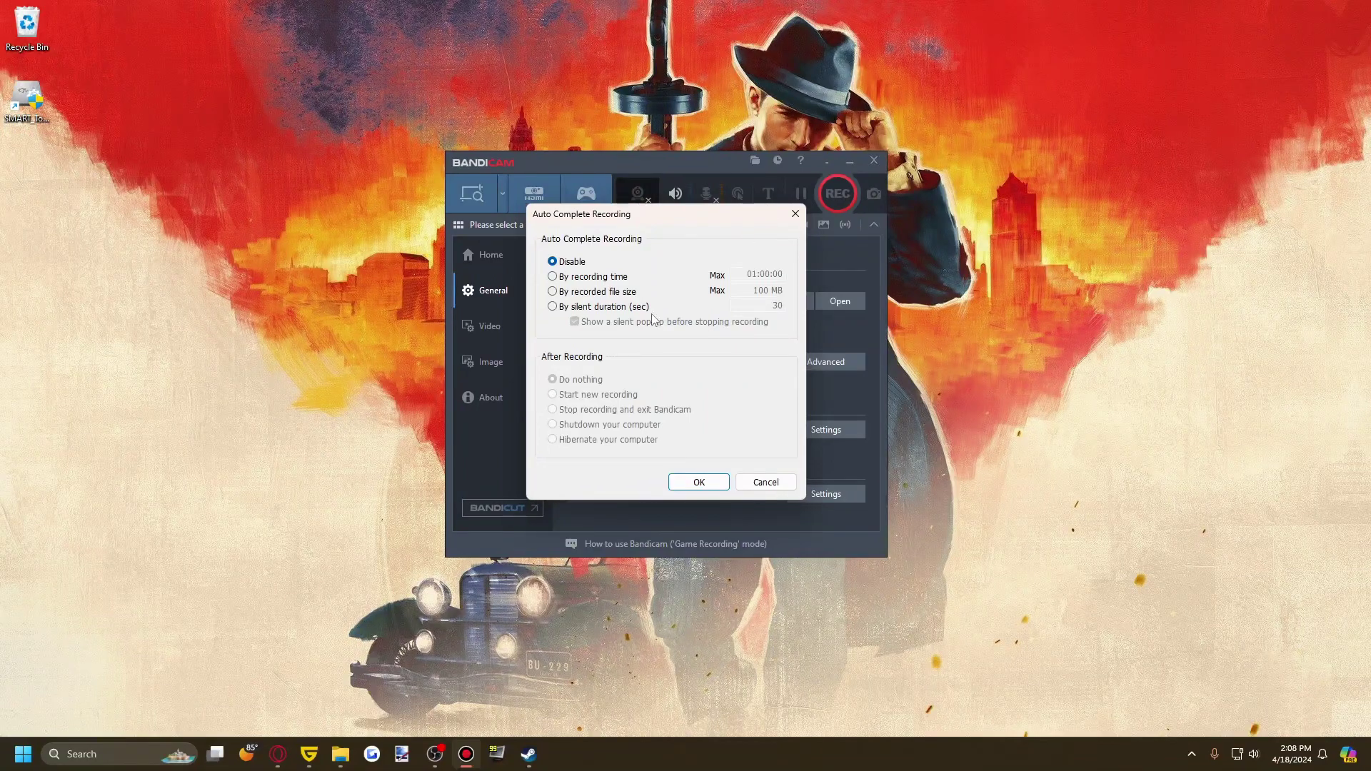
{"action": "left_click", "coordinate": [796, 220]}
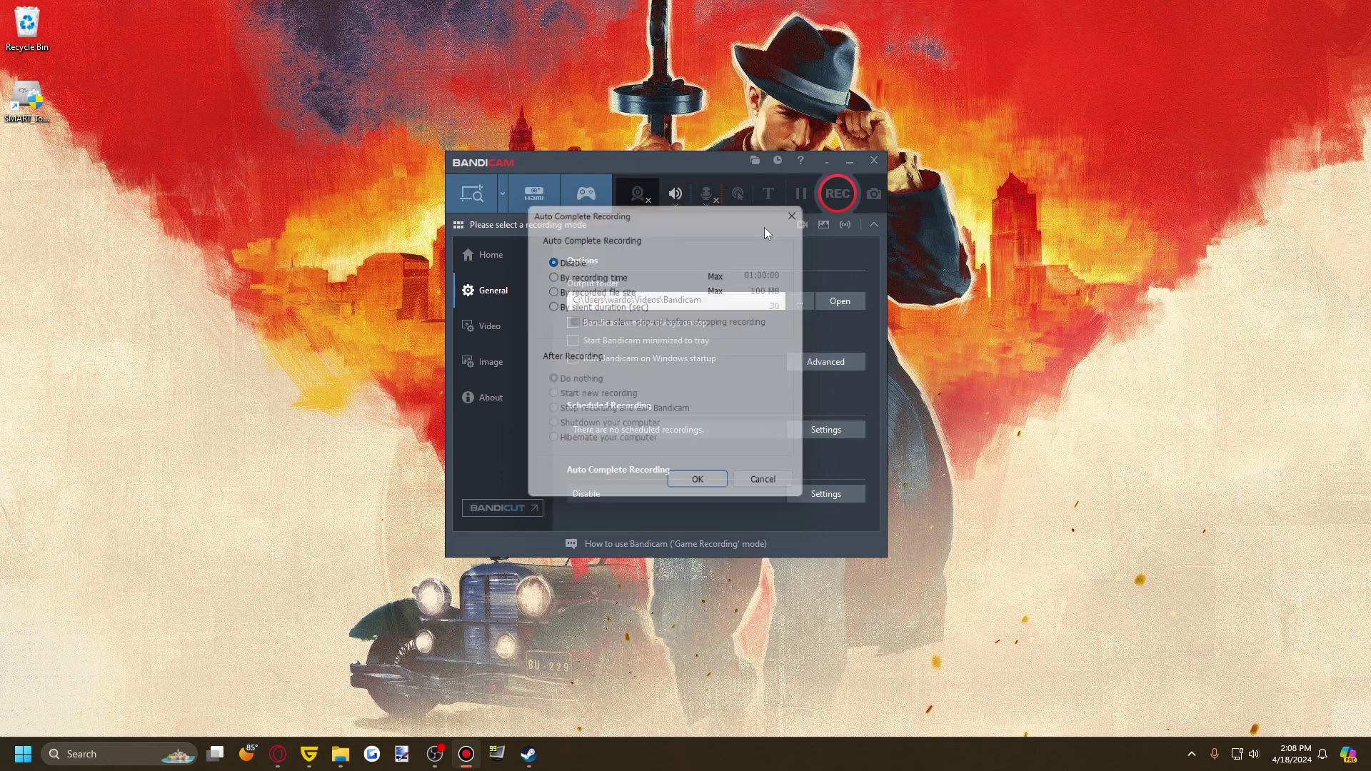
Step: Show the Video settings page and look over the format presets without choosing one
{"action": "left_click", "coordinate": [539, 333]}
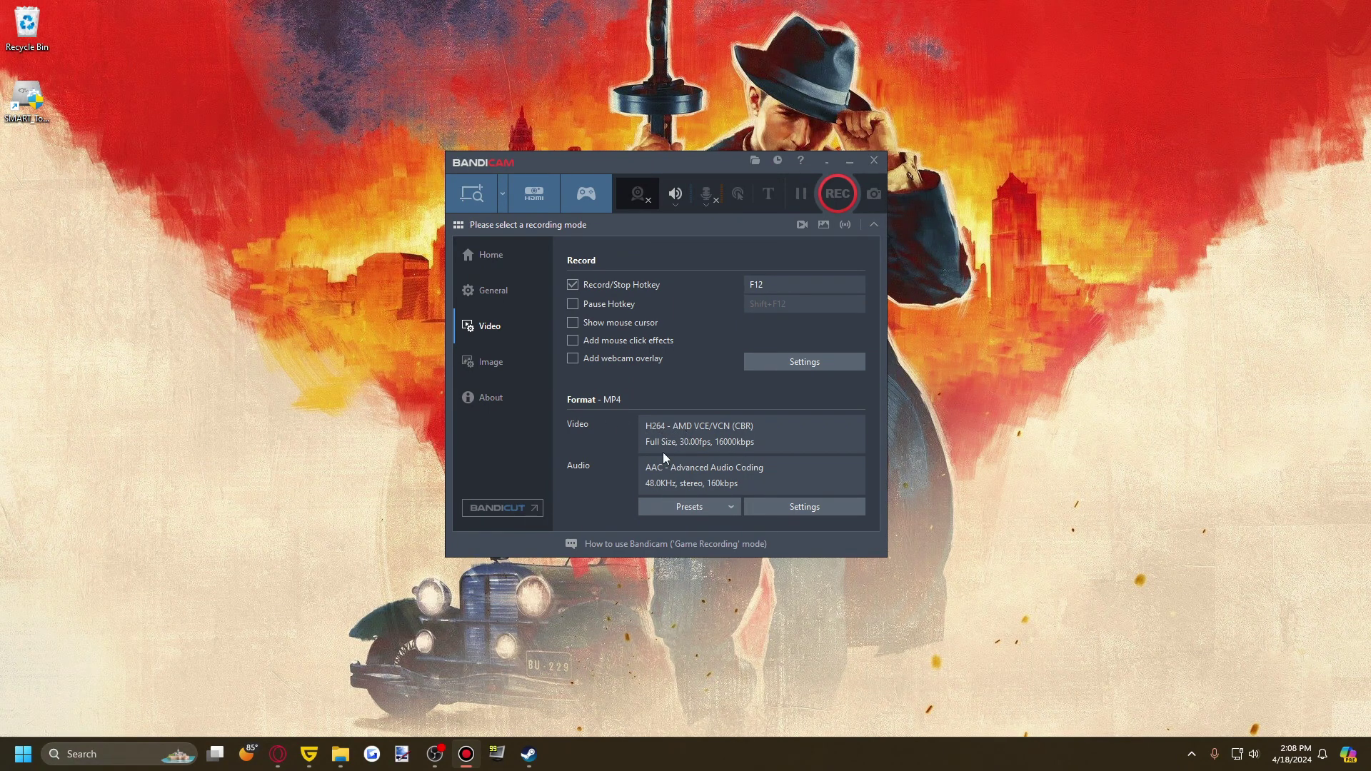
{"action": "left_click", "coordinate": [680, 511]}
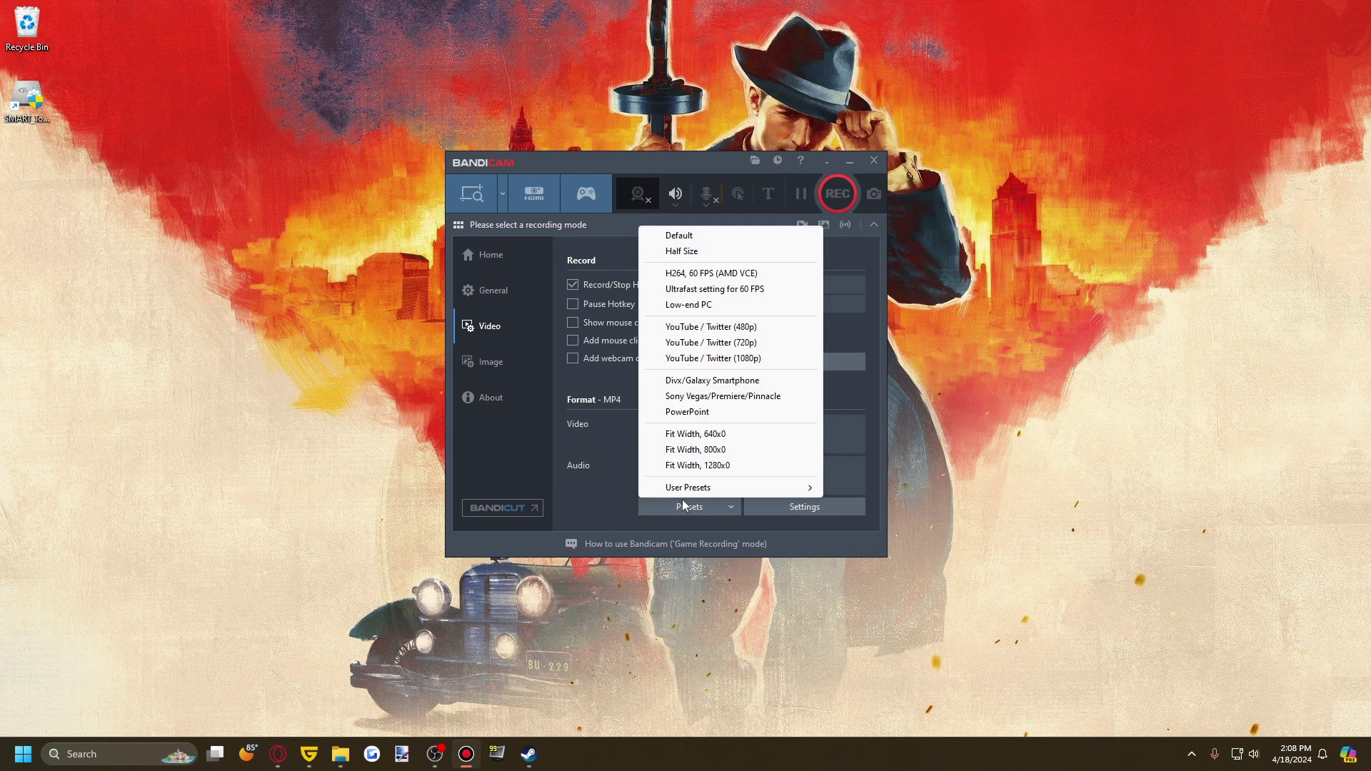
{"action": "left_click", "coordinate": [602, 488]}
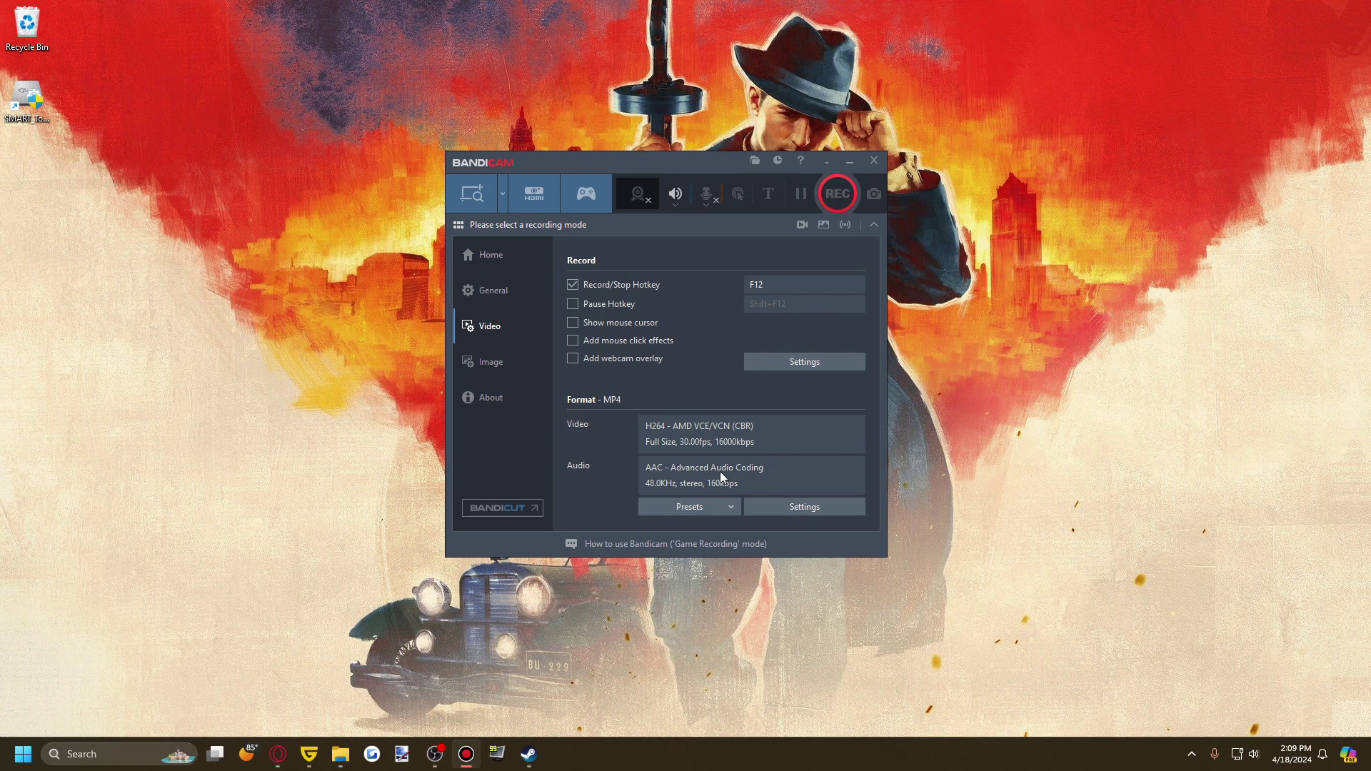
Step: Apply the Default preset and open Format settings, toggling File Type to AVI and back to MP4
{"action": "left_click", "coordinate": [692, 507]}
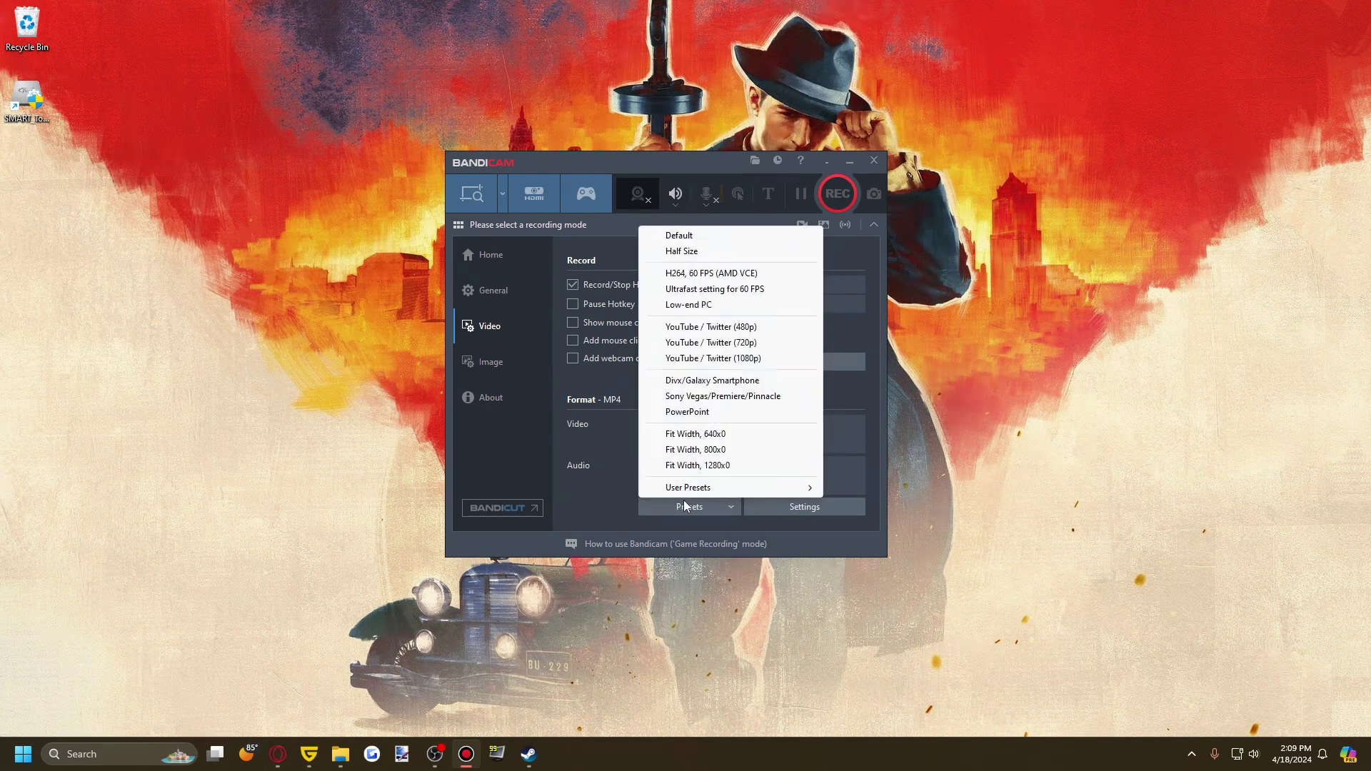
{"action": "left_click", "coordinate": [678, 236]}
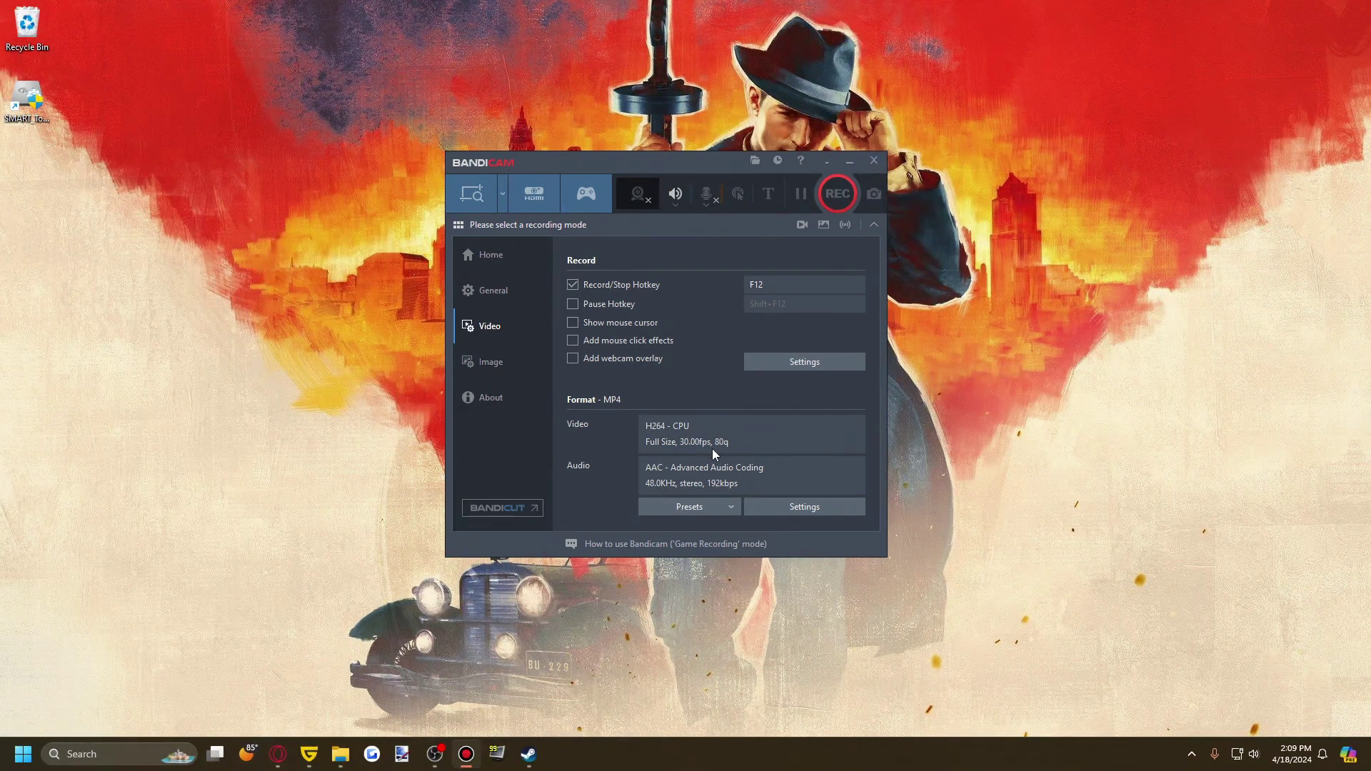
{"action": "left_click", "coordinate": [774, 506]}
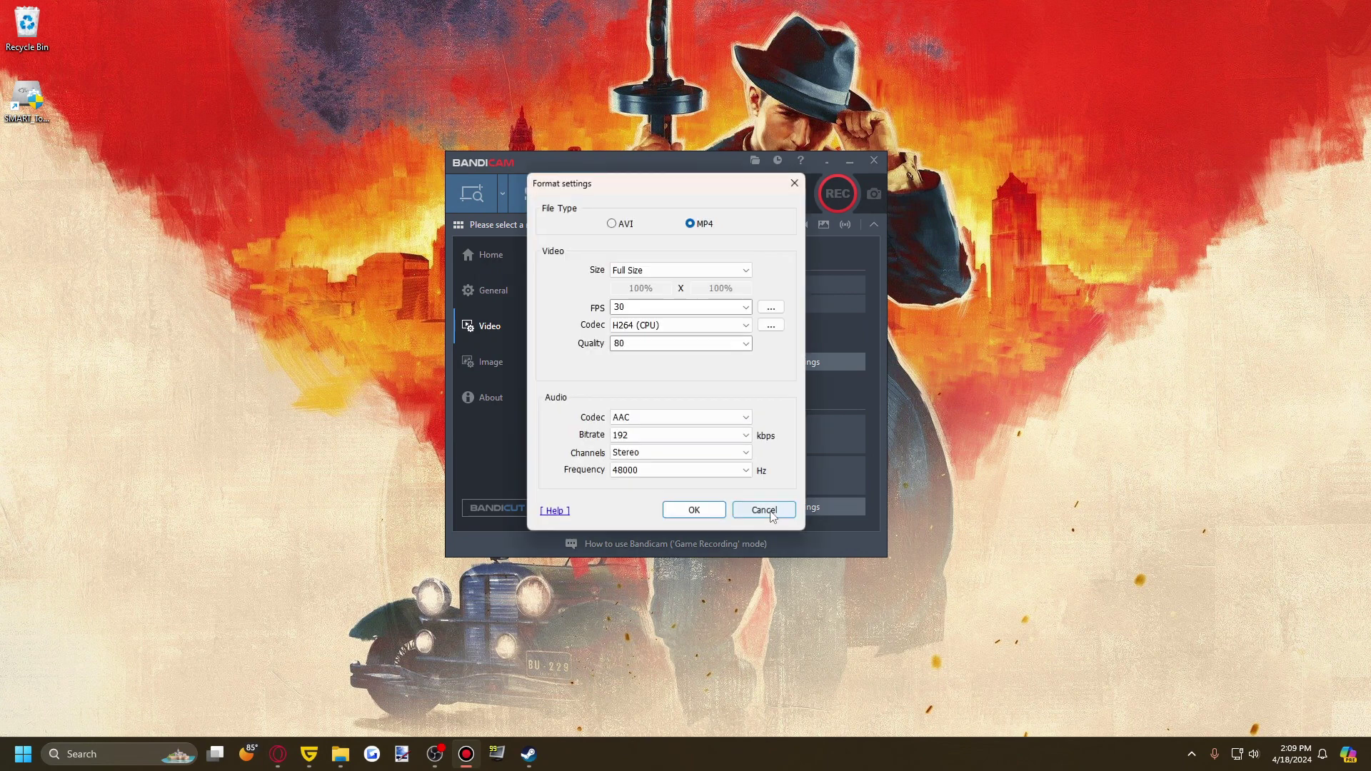
{"action": "left_click", "coordinate": [612, 224]}
{"action": "left_click", "coordinate": [690, 225]}
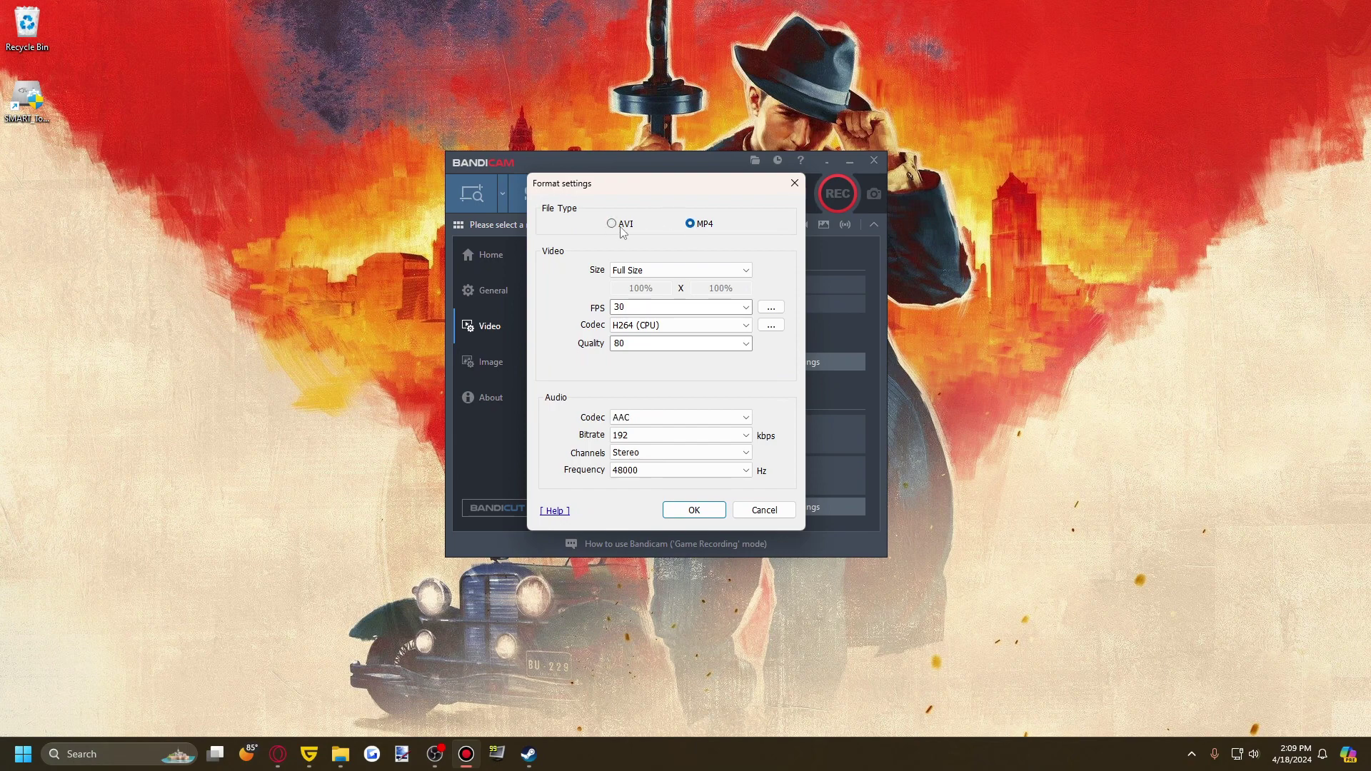